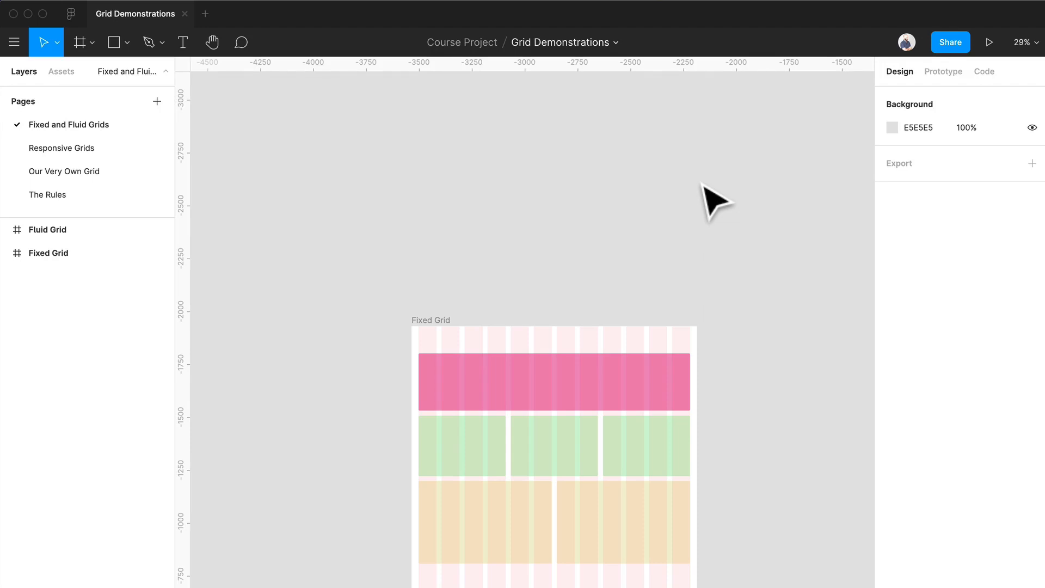
Widen the Fixed Grid frame from its right edge to about 2238 px.
scroll(671, 237, down, 3)
scroll(671, 237, right, 2)
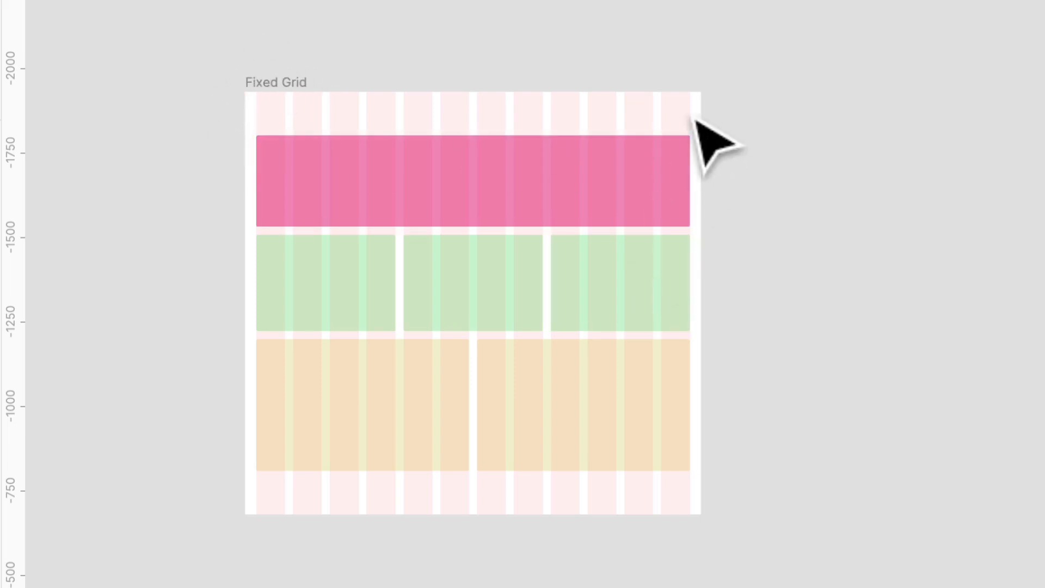
click(310, 86)
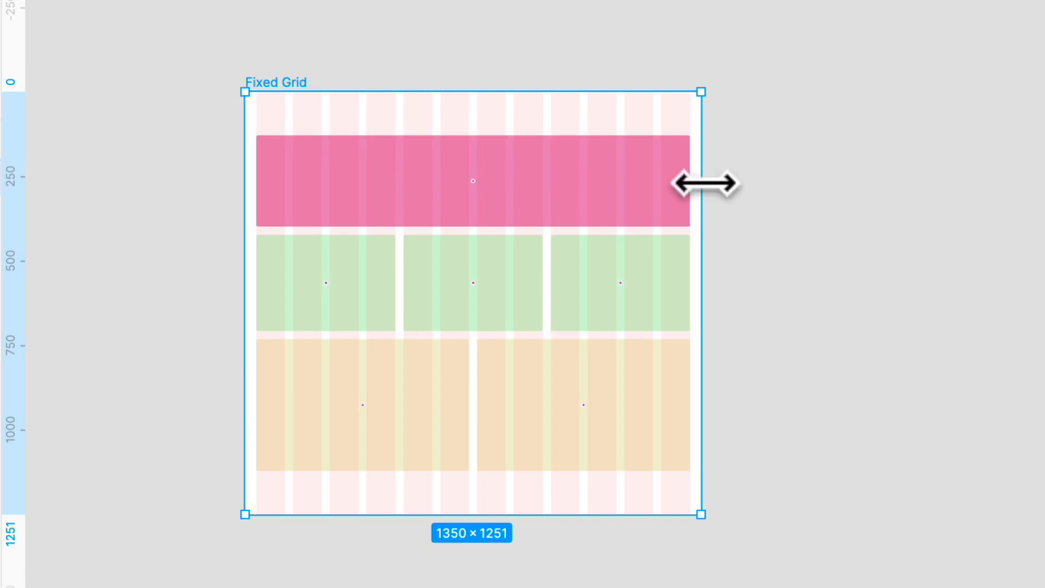
drag(705, 184, 1006, 192)
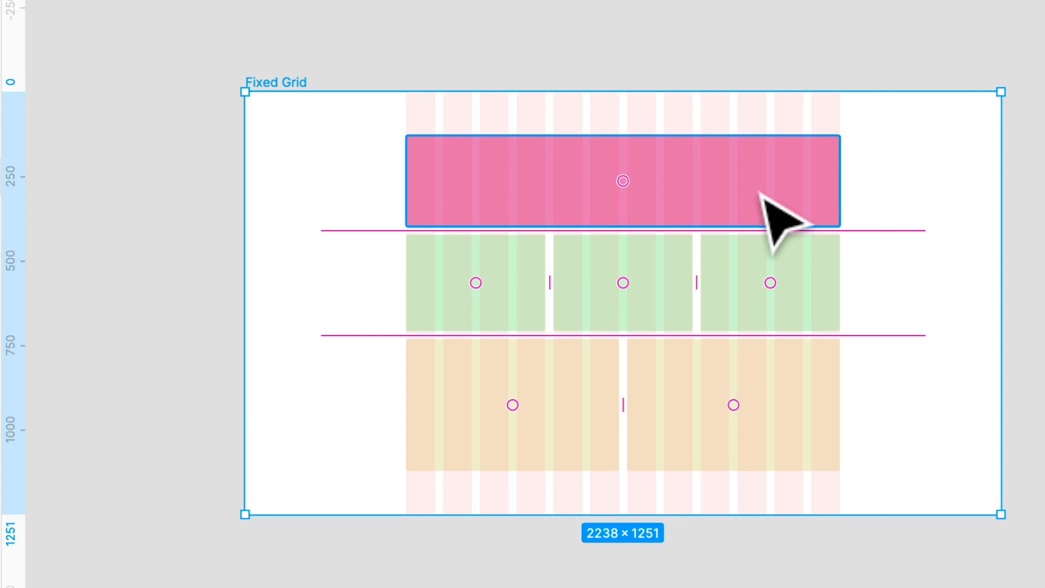
Resize the Fixed Grid frame to about 2183 px wide and extend it further to about 2673 px.
scroll(793, 198, right, 3)
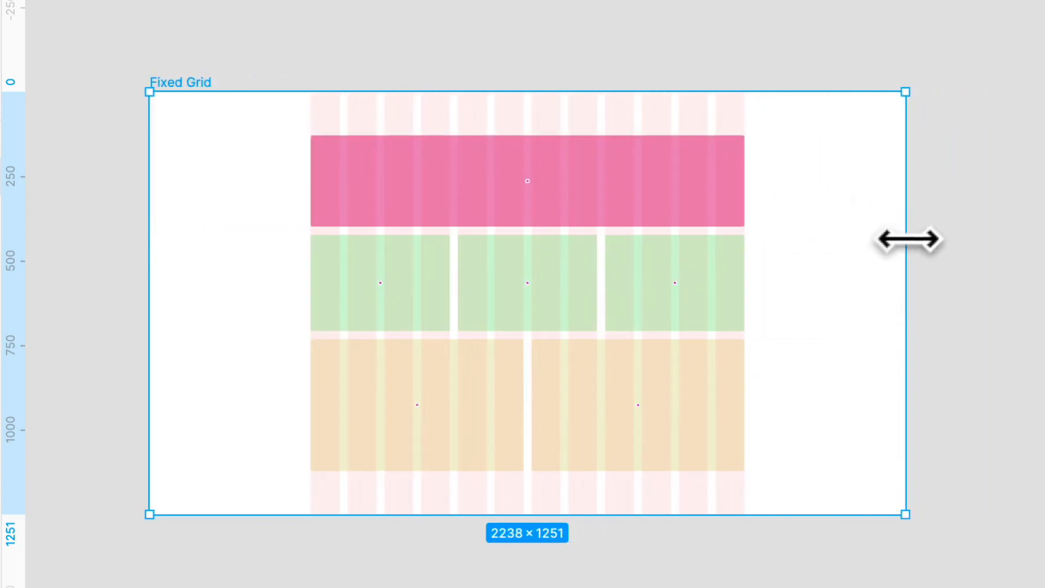
mouse_move(908, 238)
mouse_down()
mouse_move(280, 235)
mouse_move(888, 240)
mouse_up()
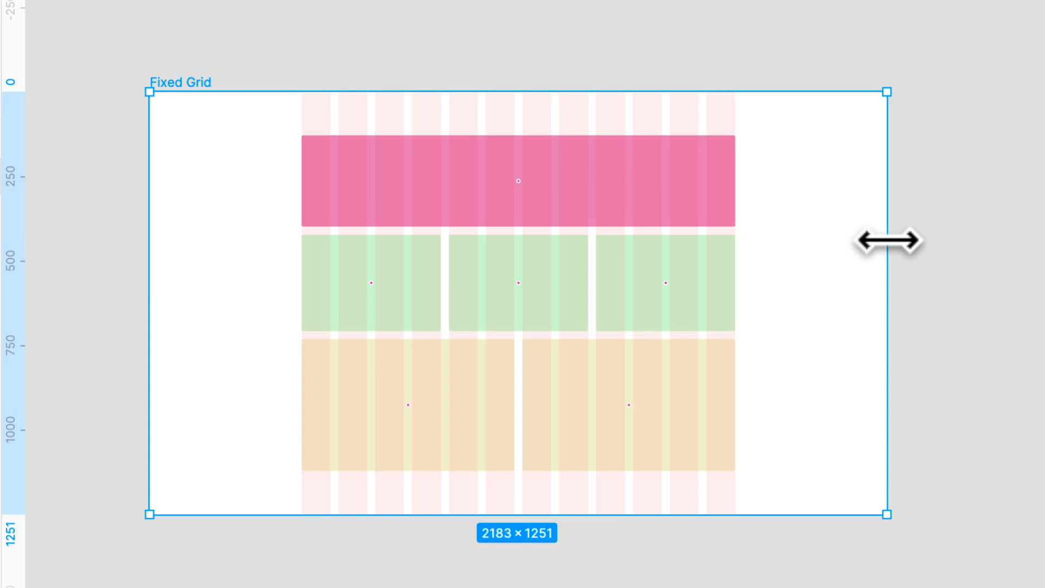
scroll(898, 251, right, 3)
drag(832, 253, 997, 252)
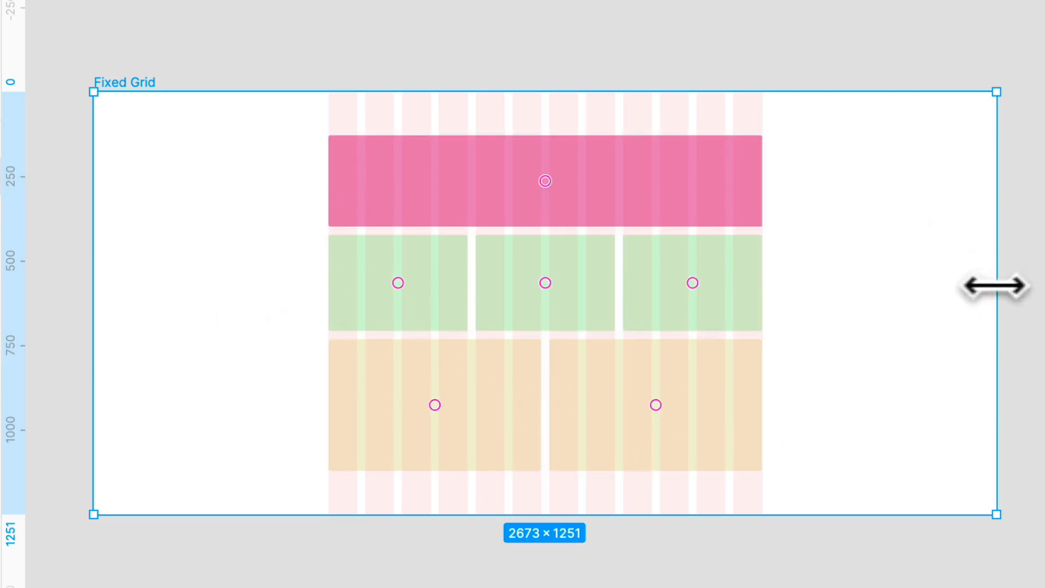
Narrow the Fixed Grid frame, undo all its width changes, and deselect it.
drag(995, 285, 604, 279)
key(ctrl+z)
key(ctrl+z)
key(ctrl+z)
key(ctrl+z)
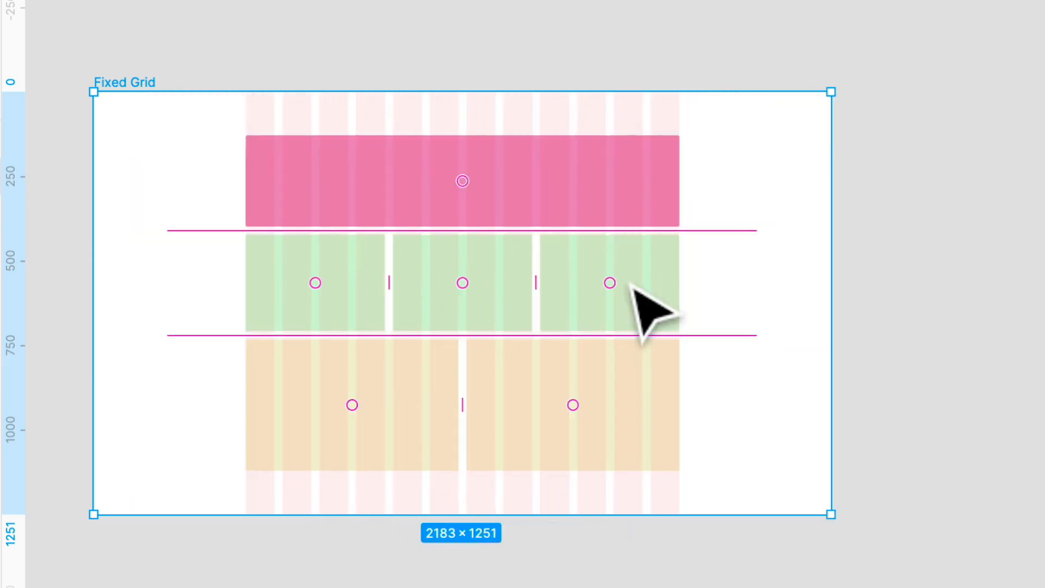
click(682, 212)
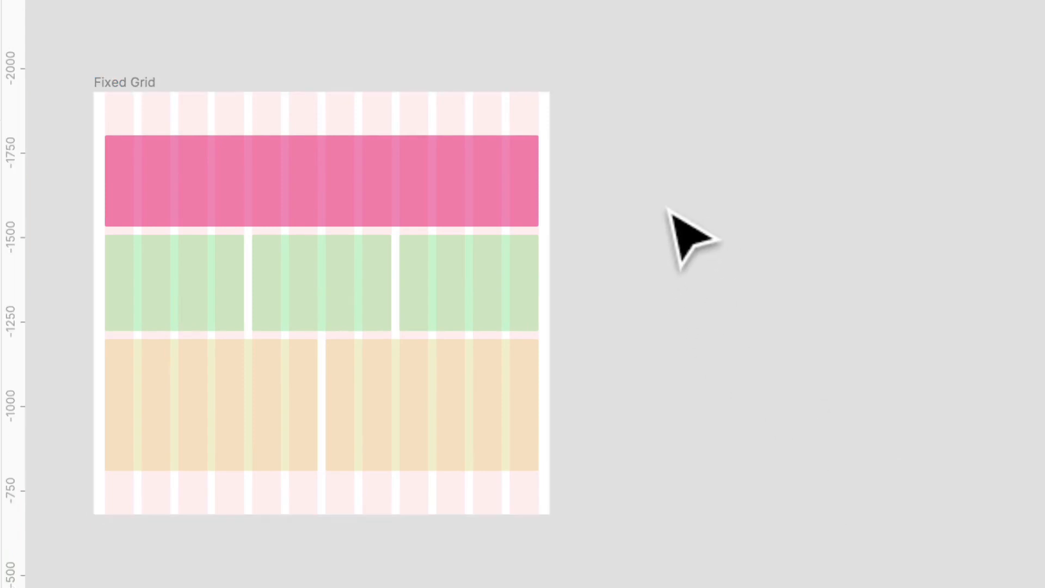
Widen the Fluid Grid frame from its right edge to about 1737 px, checking the margins and columns up close.
scroll(668, 217, right, 15)
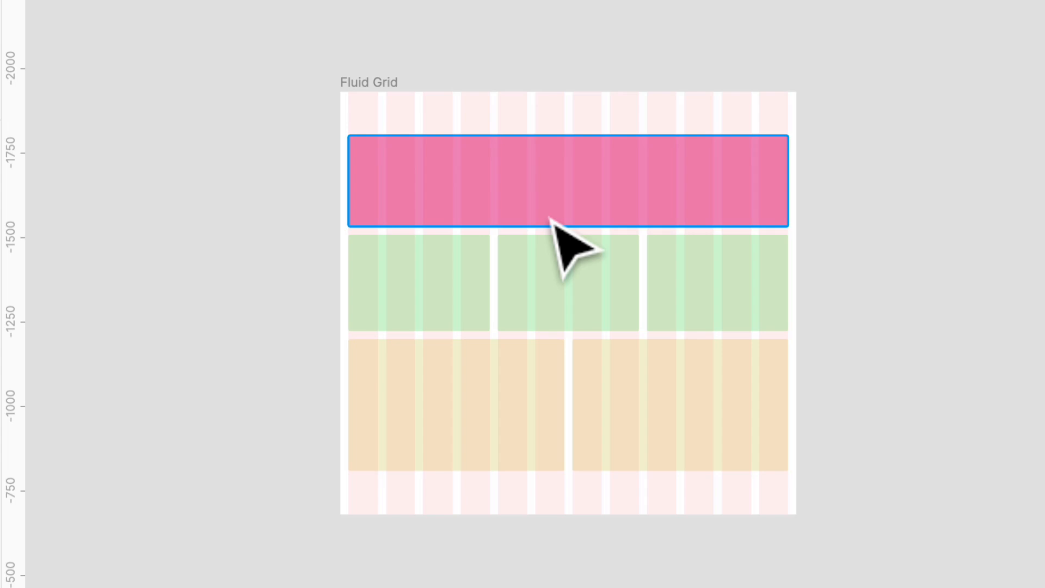
scroll(557, 226, right, 3)
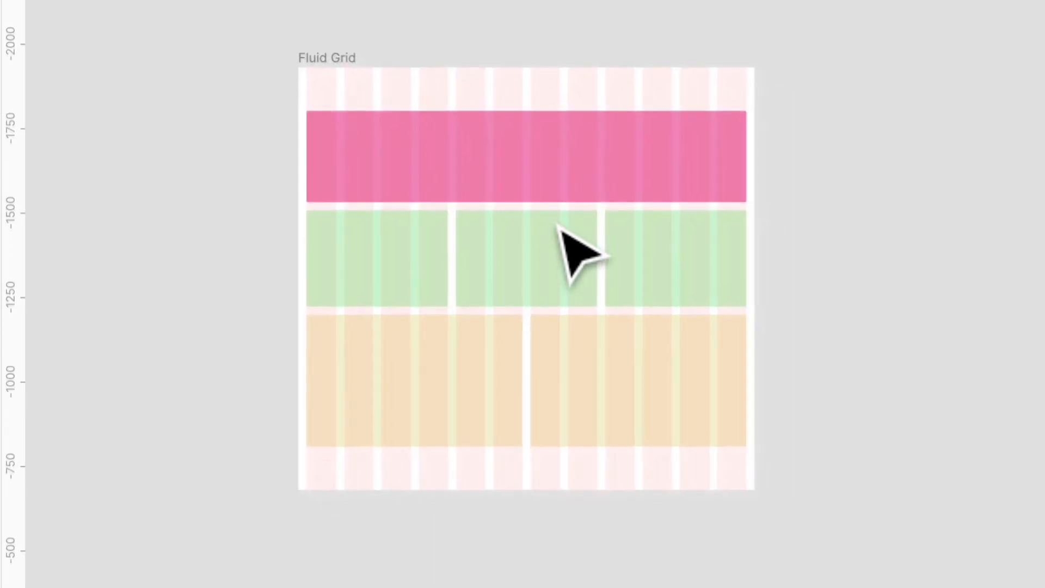
click(278, 24)
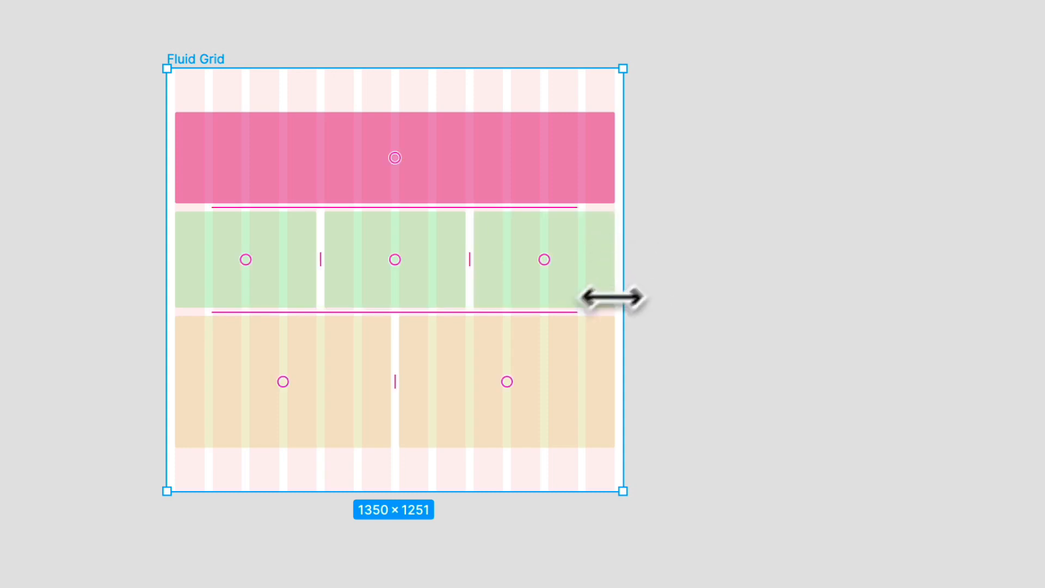
drag(626, 300, 741, 277)
scroll(639, 299, up, 3)
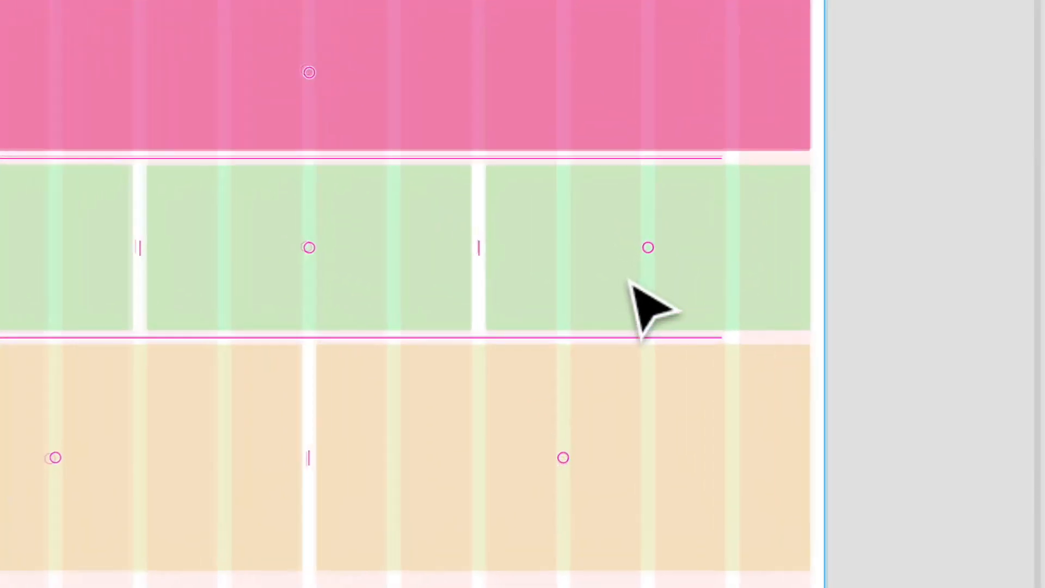
scroll(630, 282, up, 5)
scroll(865, 264, right, 3)
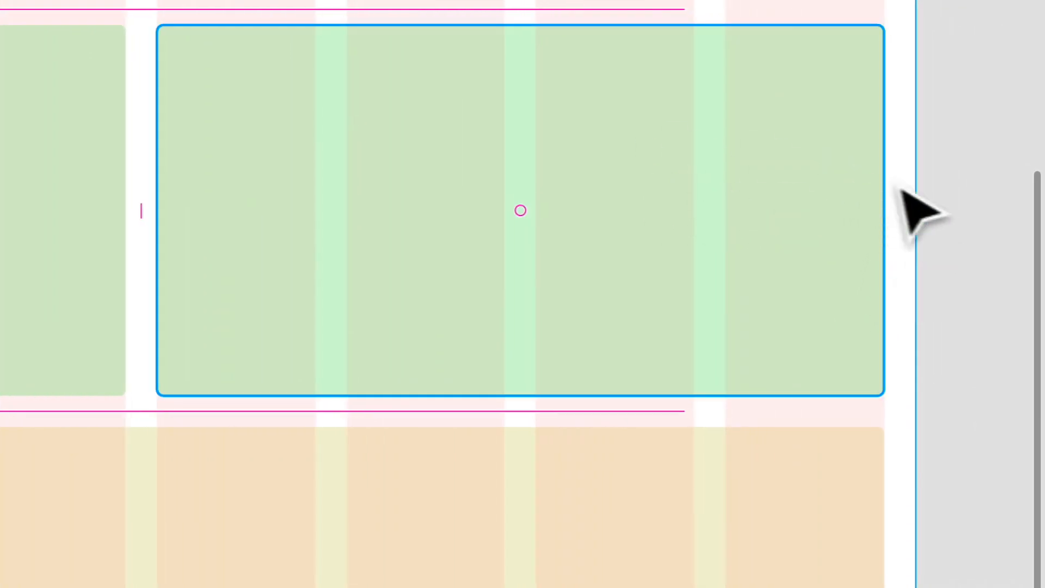
drag(923, 169, 839, 191)
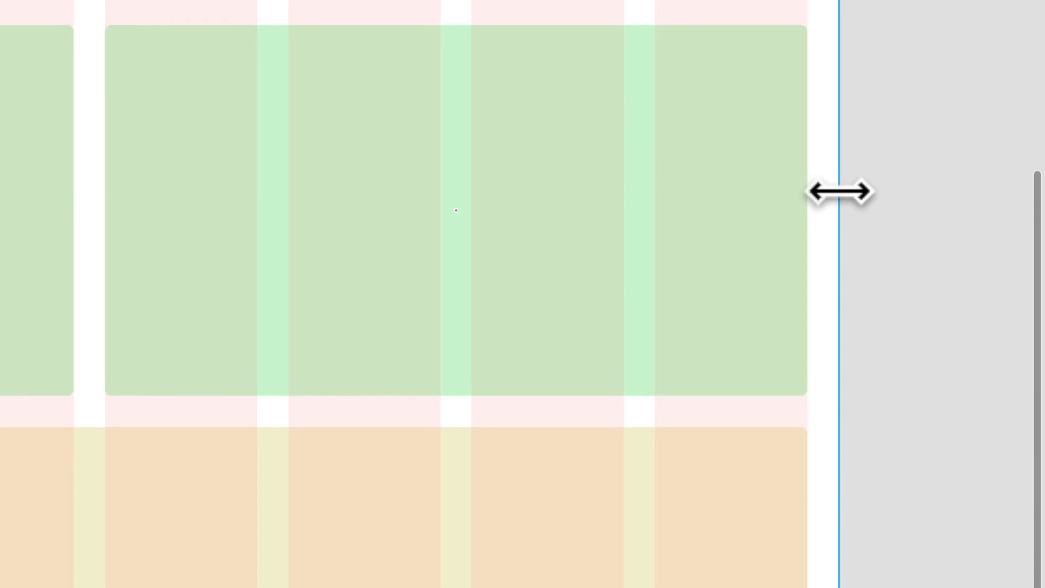
mouse_move(837, 192)
mouse_down()
mouse_move(711, 189)
mouse_move(855, 196)
mouse_up()
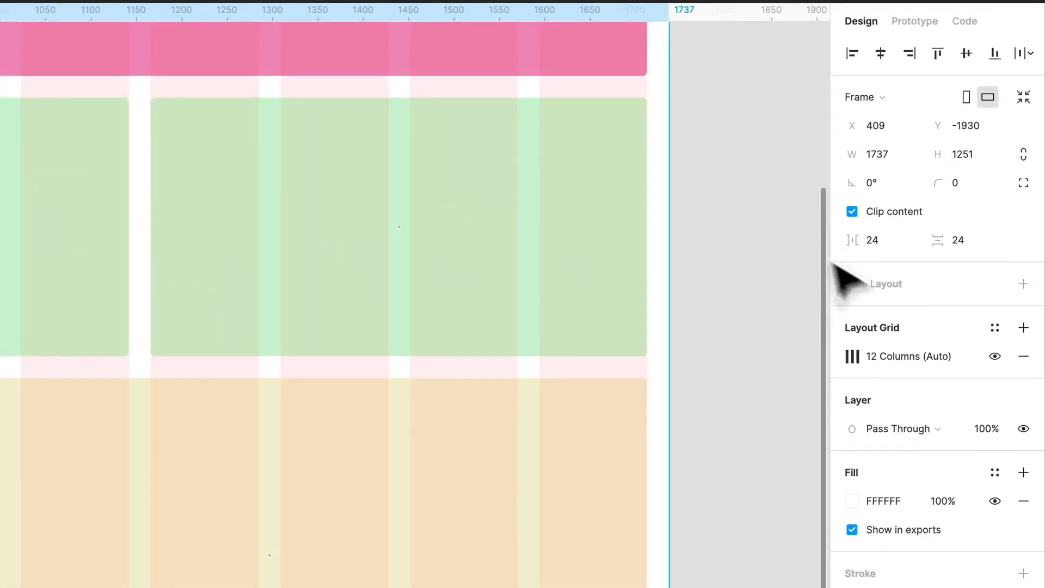
Examine the column count, type, margin and gutter settings of the Fluid Grid frame's layout grid.
click(867, 357)
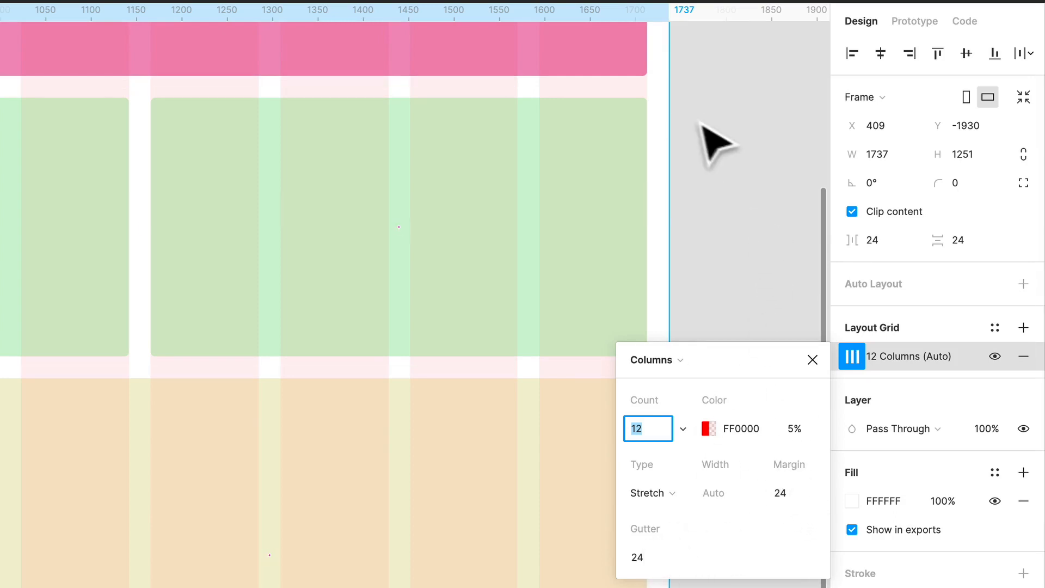
click(682, 229)
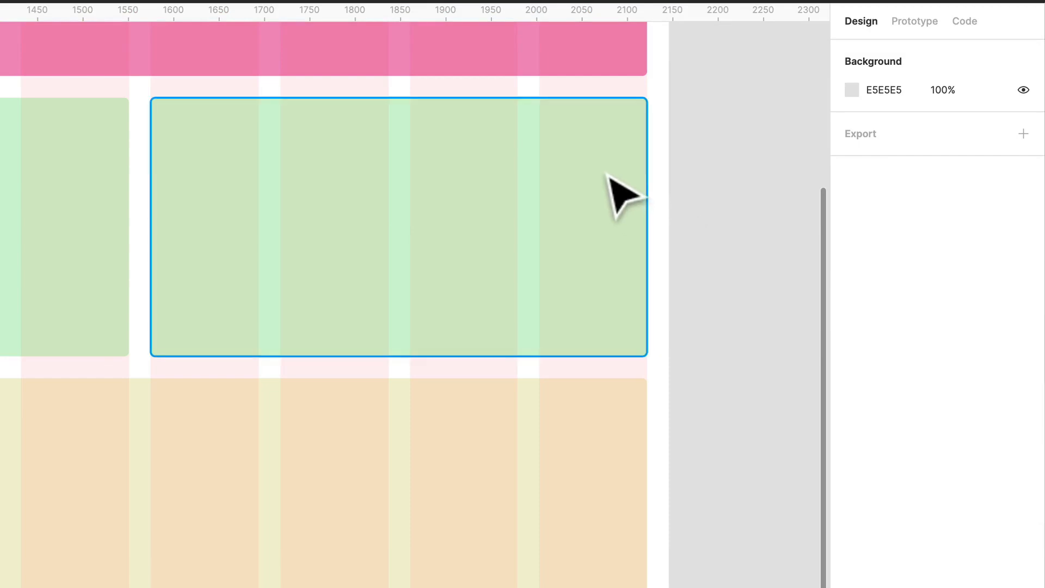
scroll(646, 172, down, 5)
scroll(646, 172, up, 3)
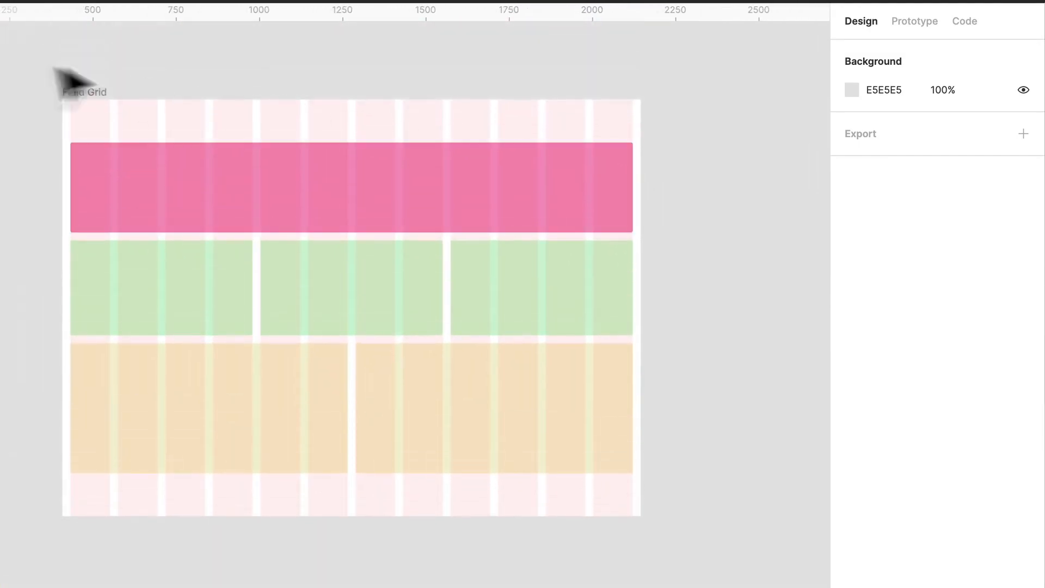
Try narrowing the Fluid Grid frame to about 1631 px and reduce its width further.
click(82, 92)
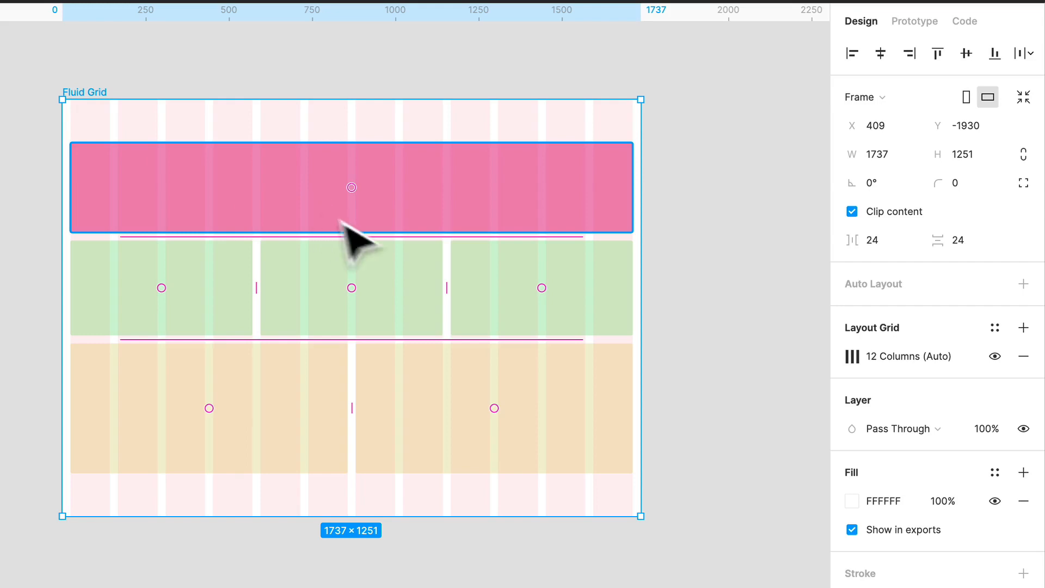
scroll(545, 190, up, 2)
drag(646, 153, 466, 168)
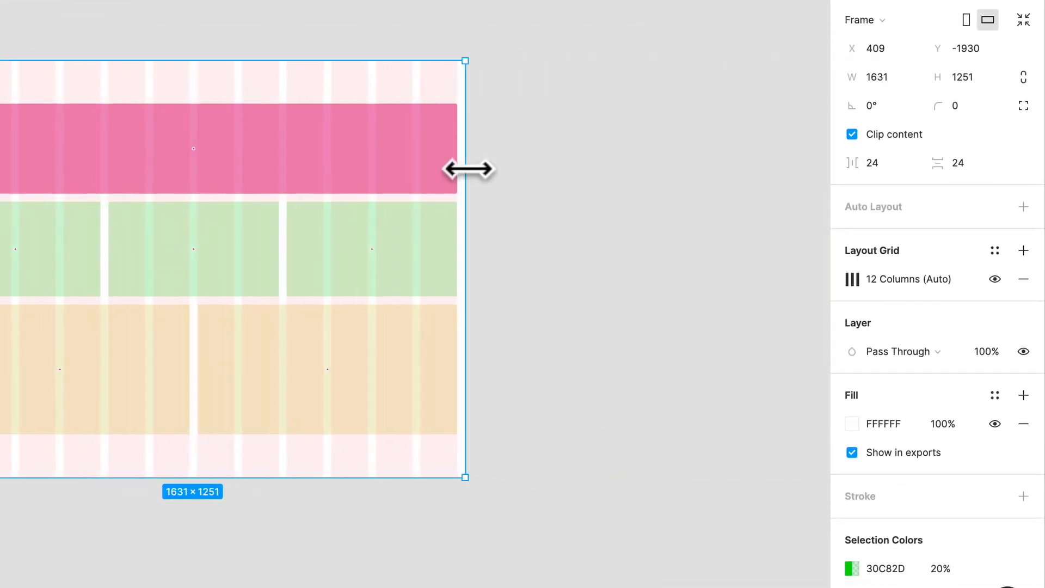
scroll(463, 163, left, 3)
scroll(463, 163, up, 1)
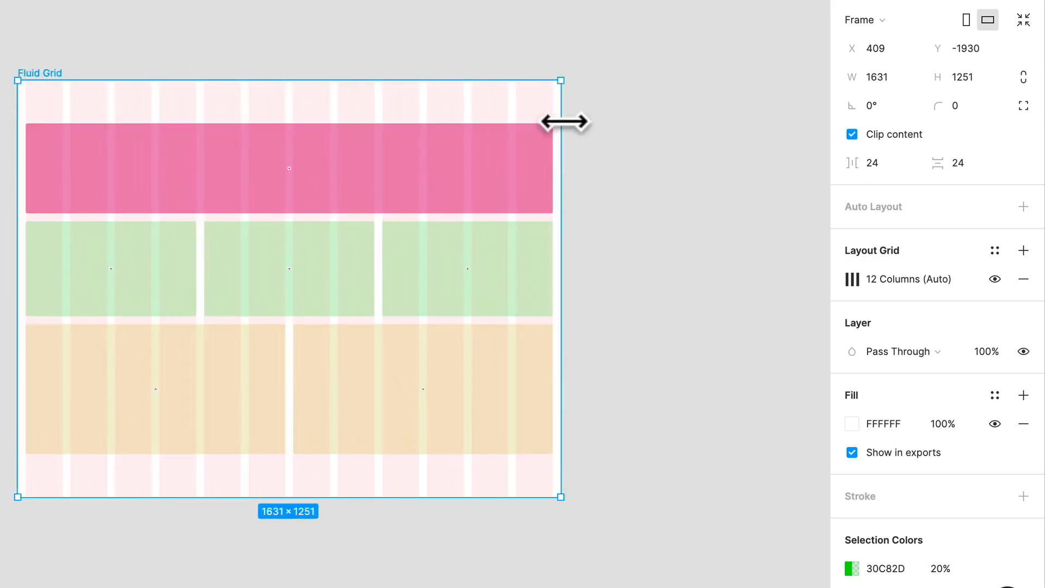
drag(561, 120, 309, 130)
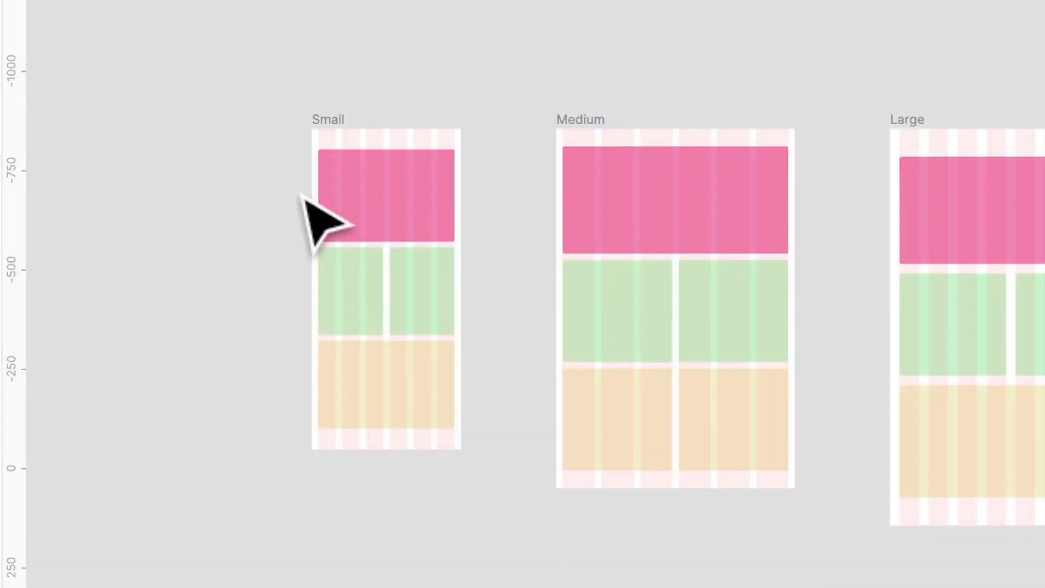
Open the Responsive Grids page and view the Small, Medium, Large and Extra Large frames.
scroll(321, 221, right, 5)
scroll(322, 221, down, 3)
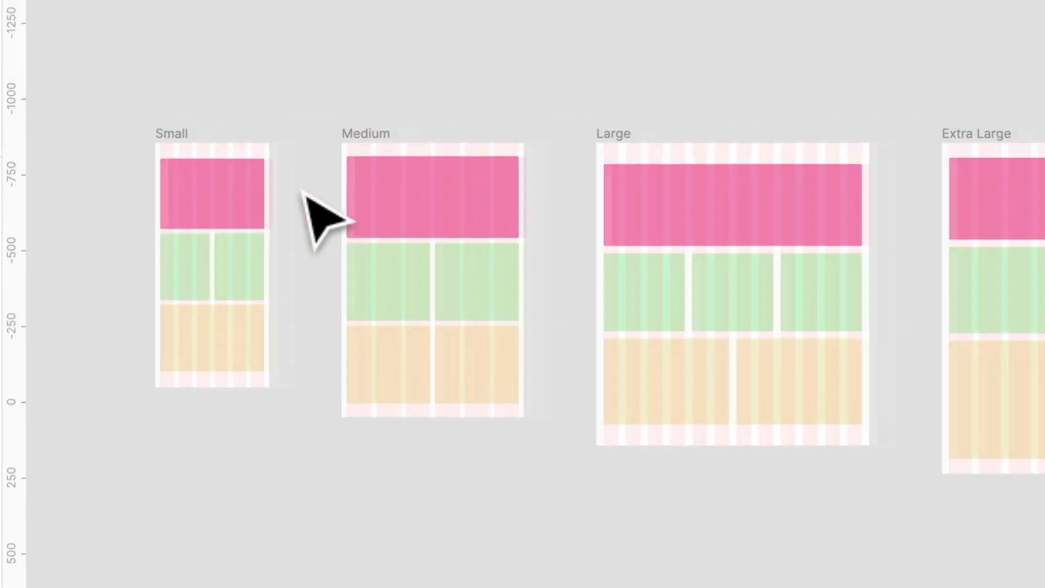
scroll(322, 221, right, 2)
scroll(318, 219, down, 3)
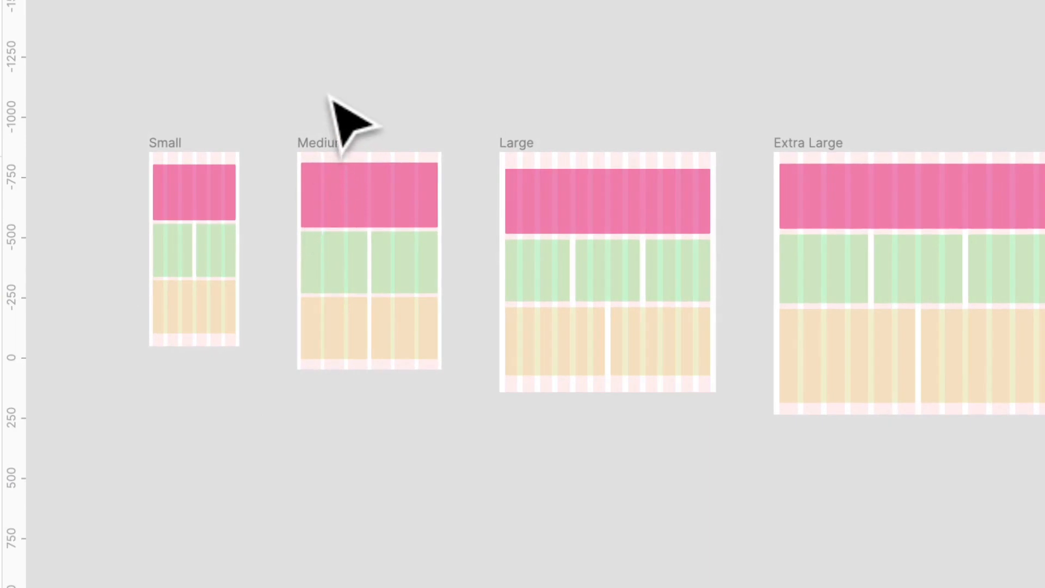
scroll(329, 98, right, 2)
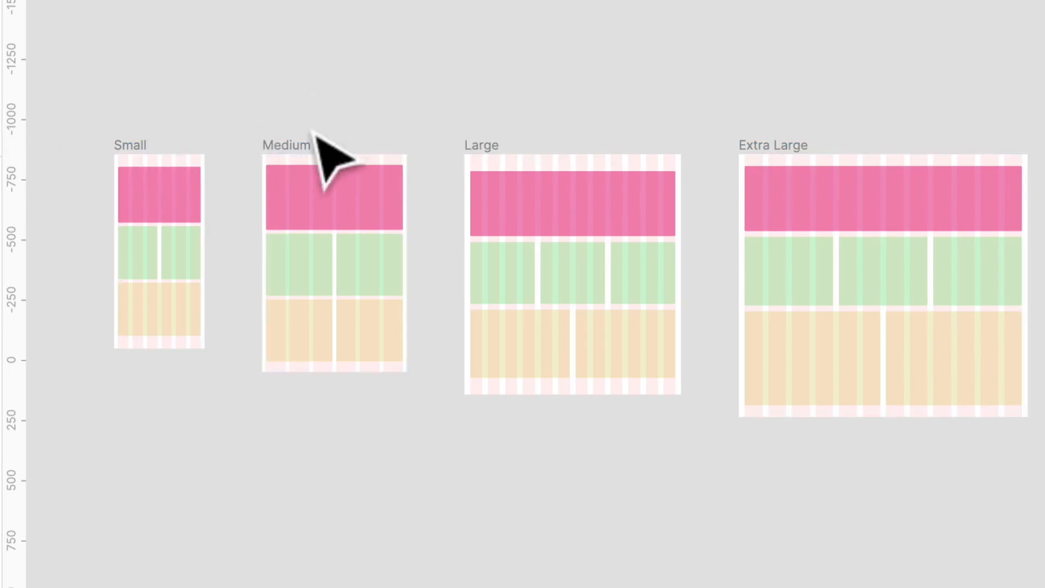
Inspect the dimensions of the responsive frames by selecting them one after another, ending with Extra Large.
click(316, 150)
click(141, 155)
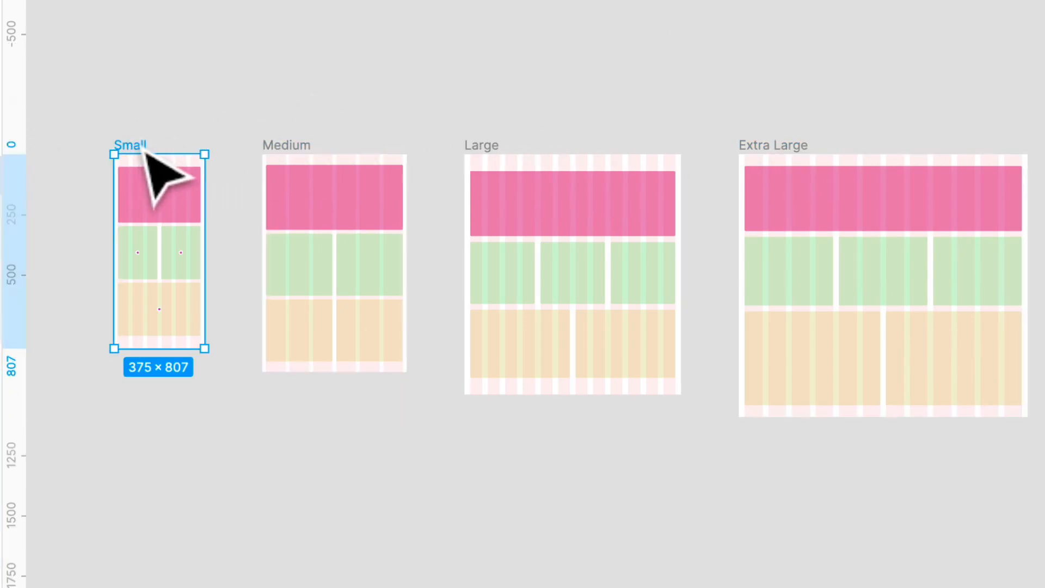
scroll(414, 157, right, 2)
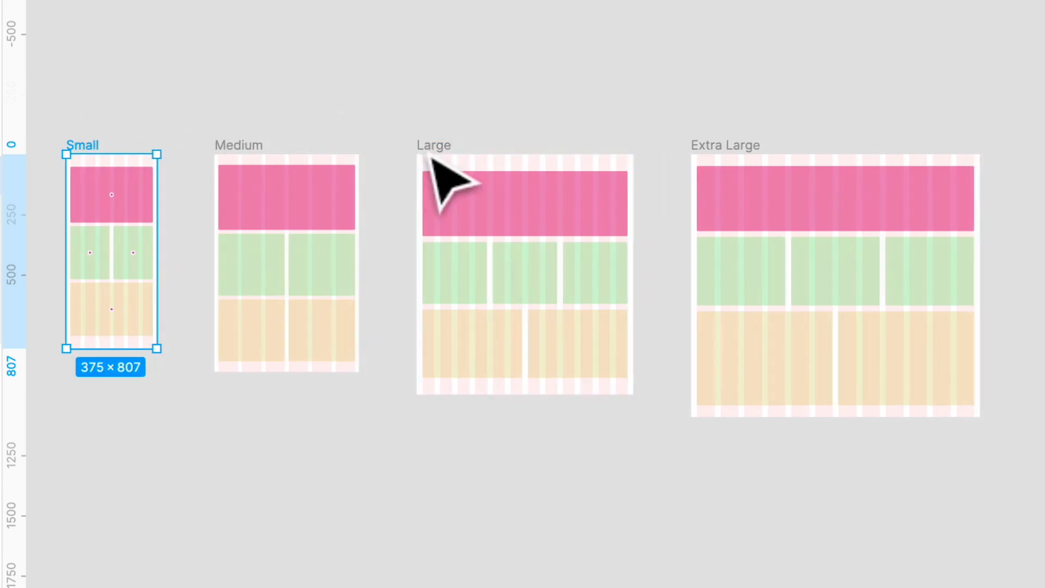
click(433, 145)
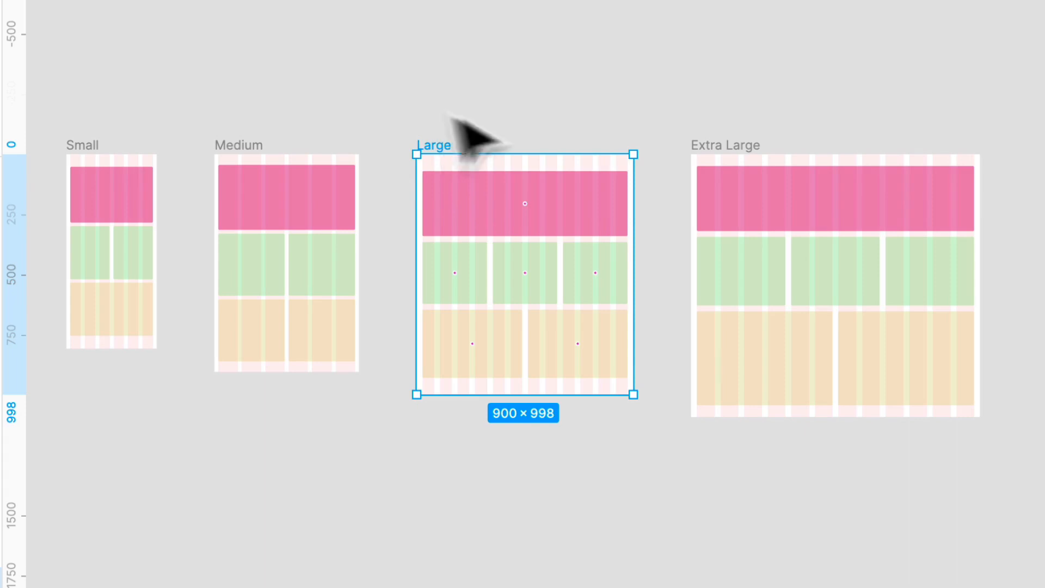
click(754, 145)
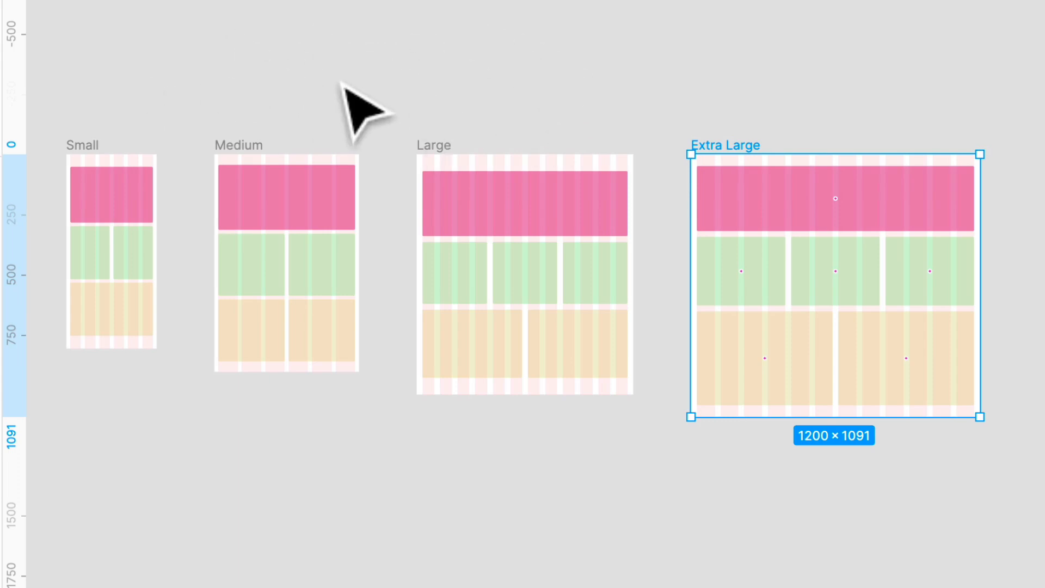
Try widening the Small frame from its right edge, and undo the resize.
scroll(359, 185, down, 3)
scroll(343, 191, left, 3)
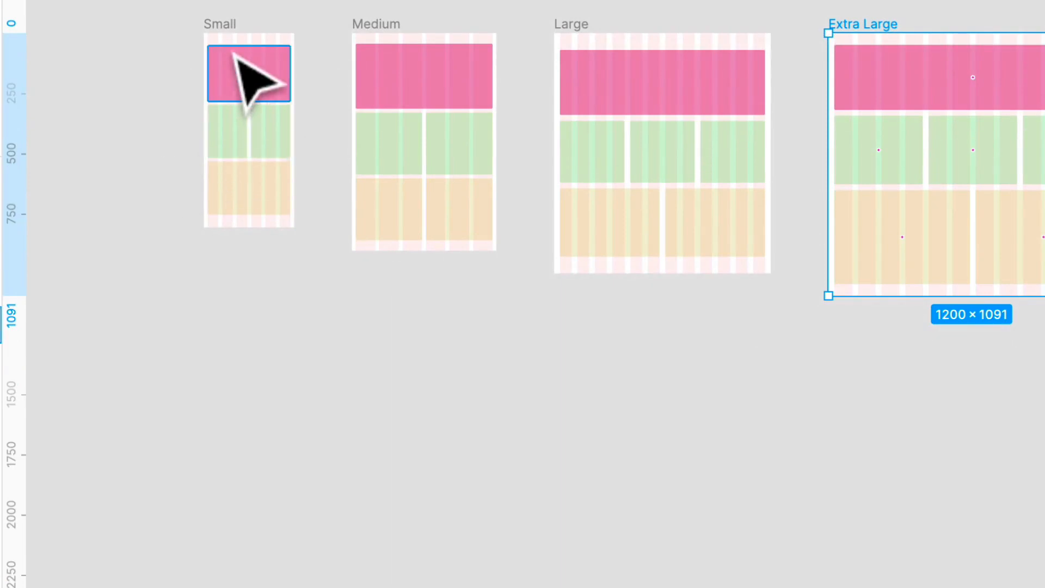
scroll(228, 7, up, 5)
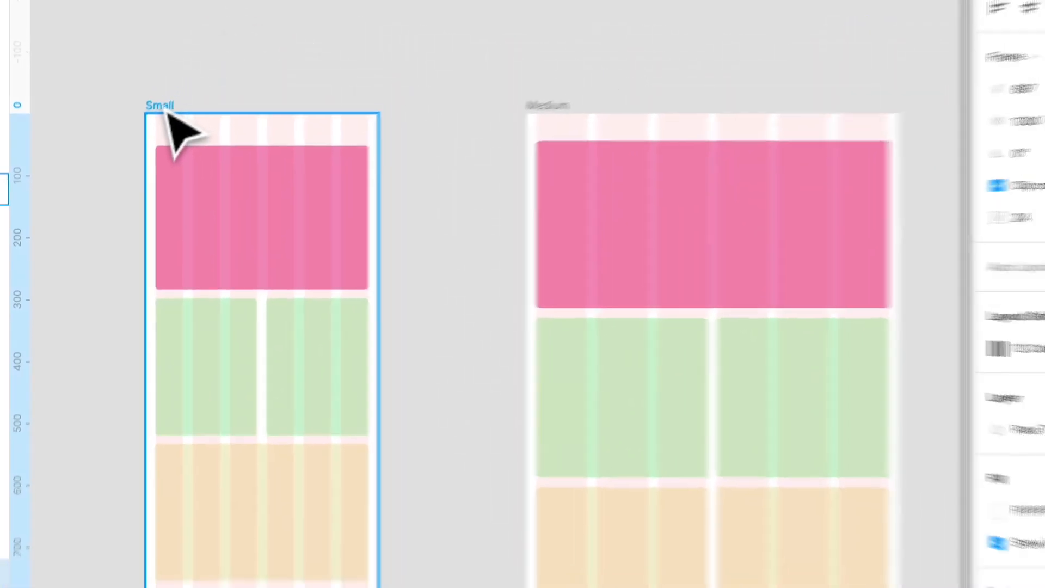
click(168, 113)
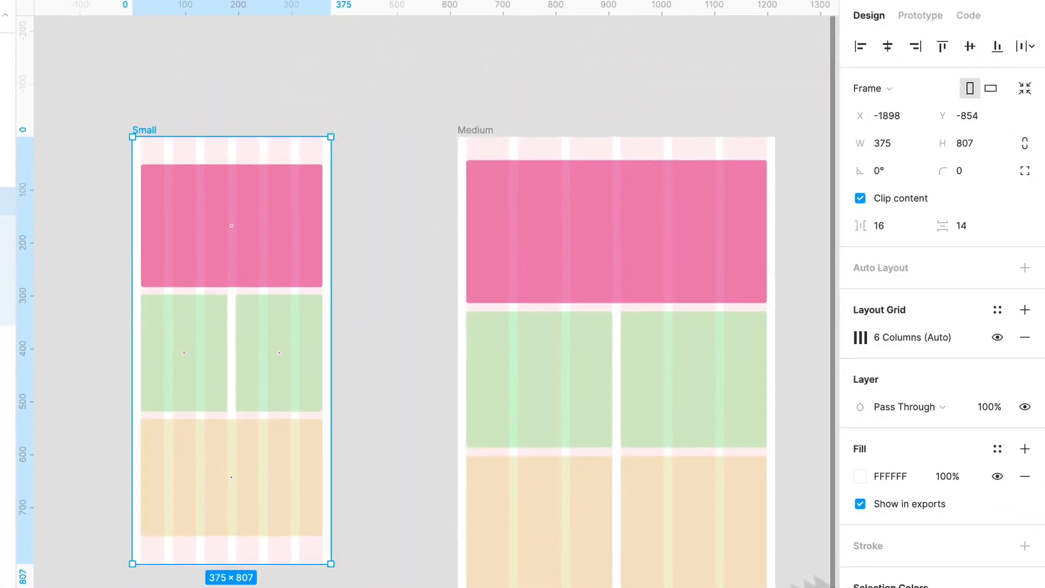
scroll(178, 131, left, 1)
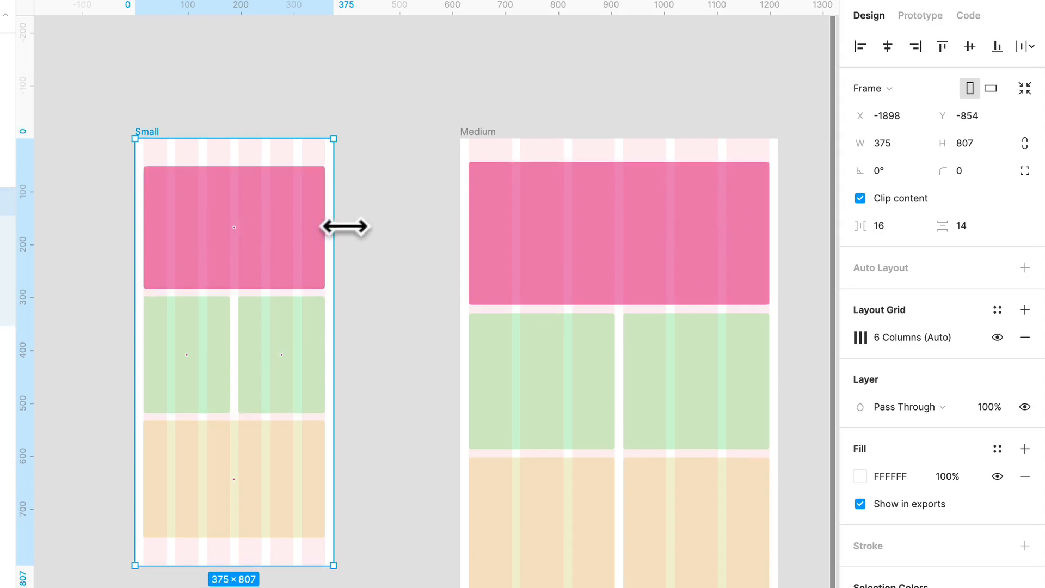
drag(334, 227, 445, 222)
scroll(445, 223, left, 1)
key(super+z)
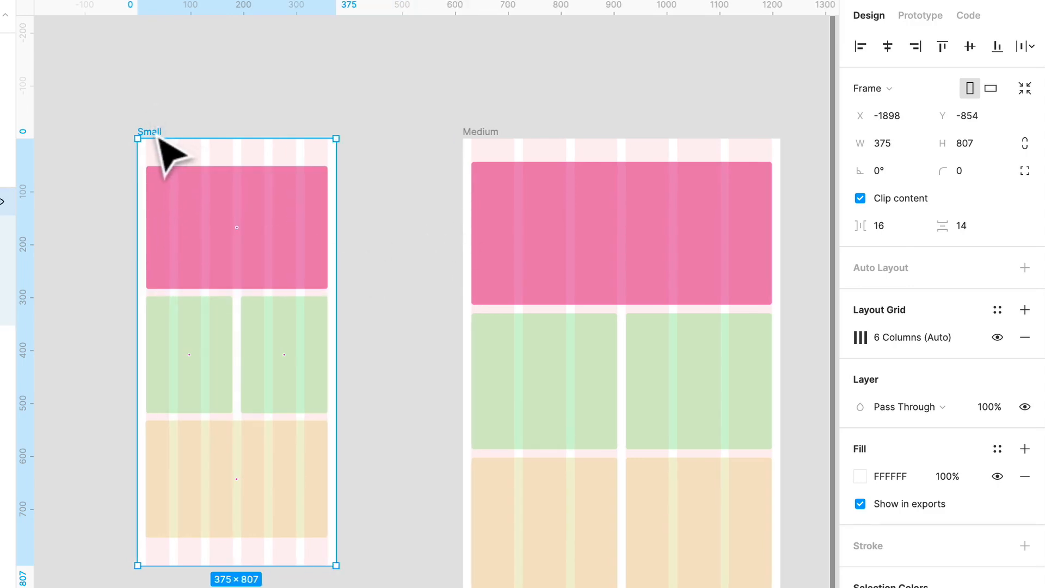
Compare the column layouts and content blocks of the Small, Medium and Large frames.
click(271, 120)
scroll(208, 94, right, 2)
scroll(208, 95, left, 2)
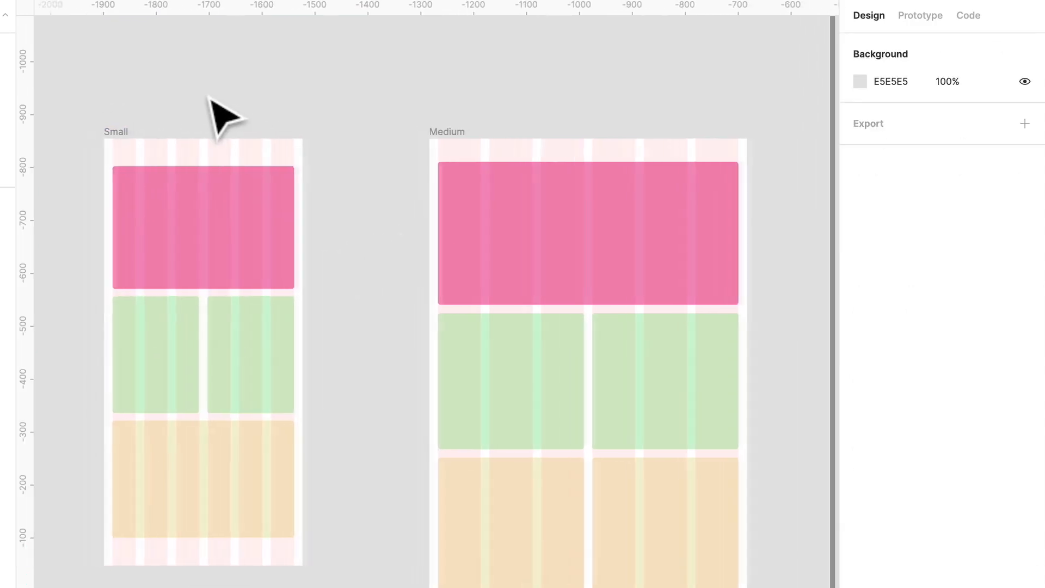
scroll(402, 130, up, 3)
scroll(402, 130, right, 8)
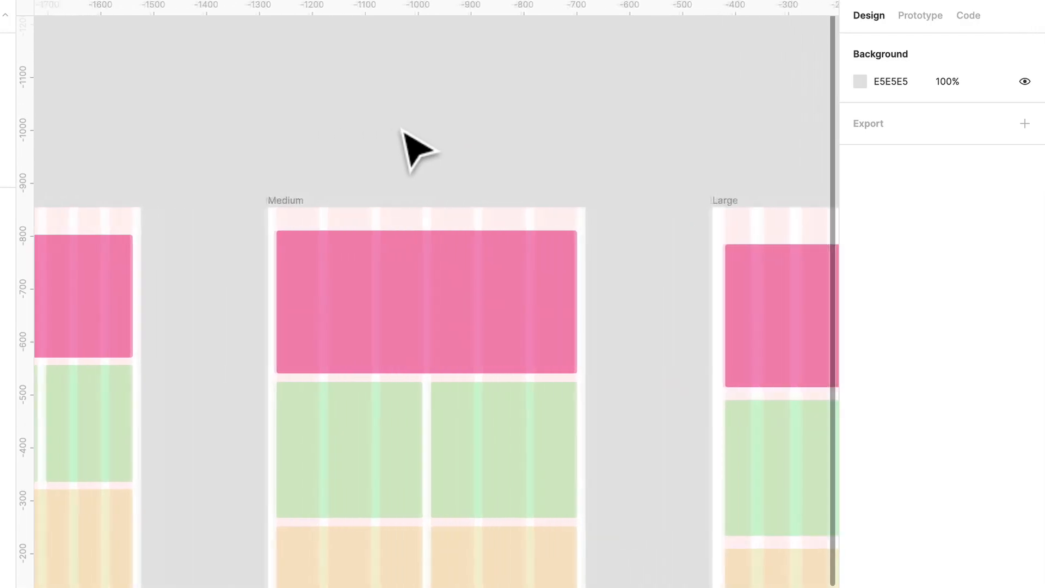
scroll(406, 136, down, 4)
scroll(405, 136, left, 1)
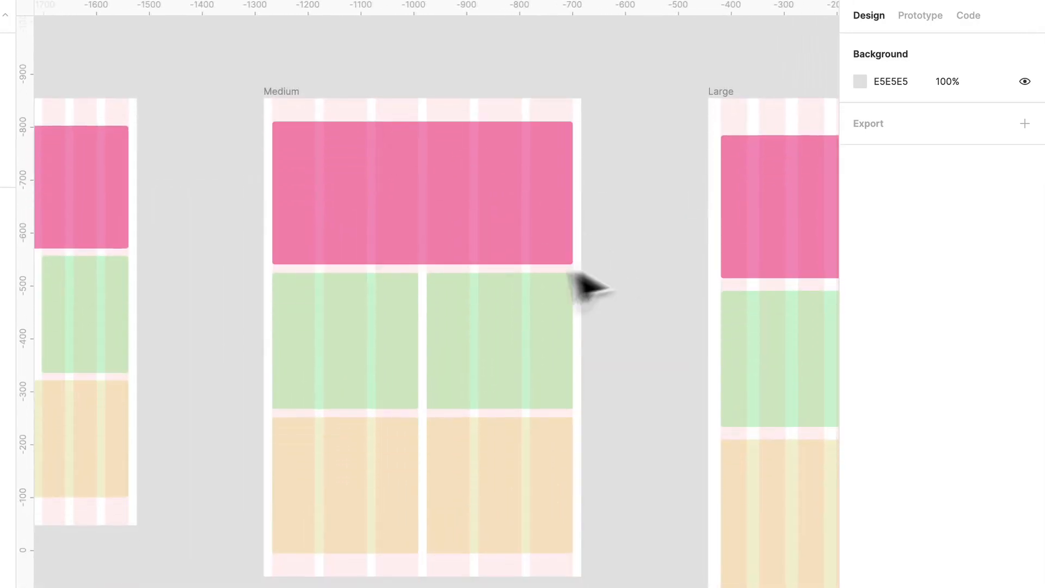
scroll(369, 253, right, 2)
Widen the Medium frame to about 827 px and move it left to about X -1382, away from Large.
click(238, 90)
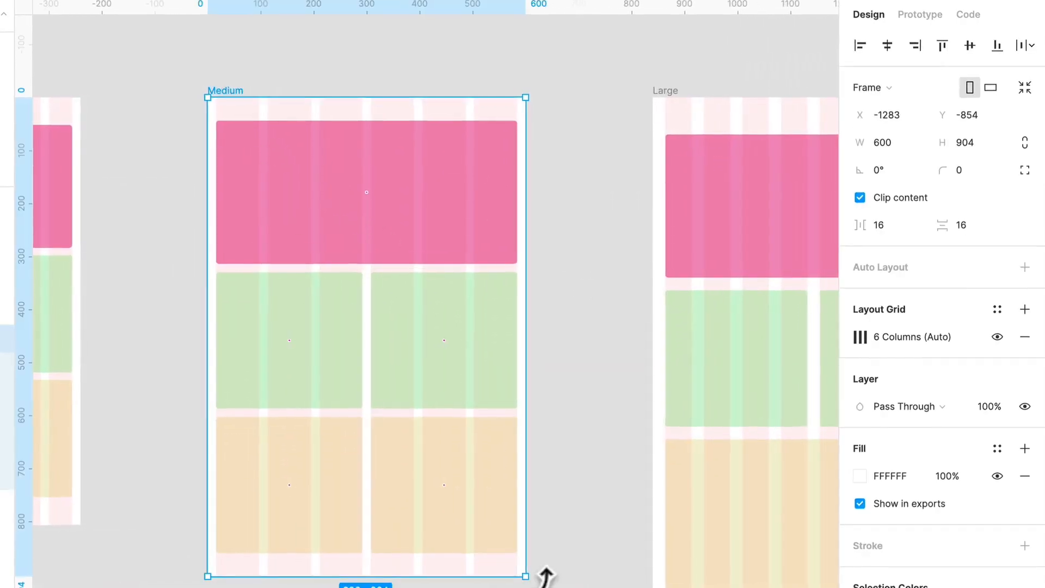
drag(504, 322, 633, 309)
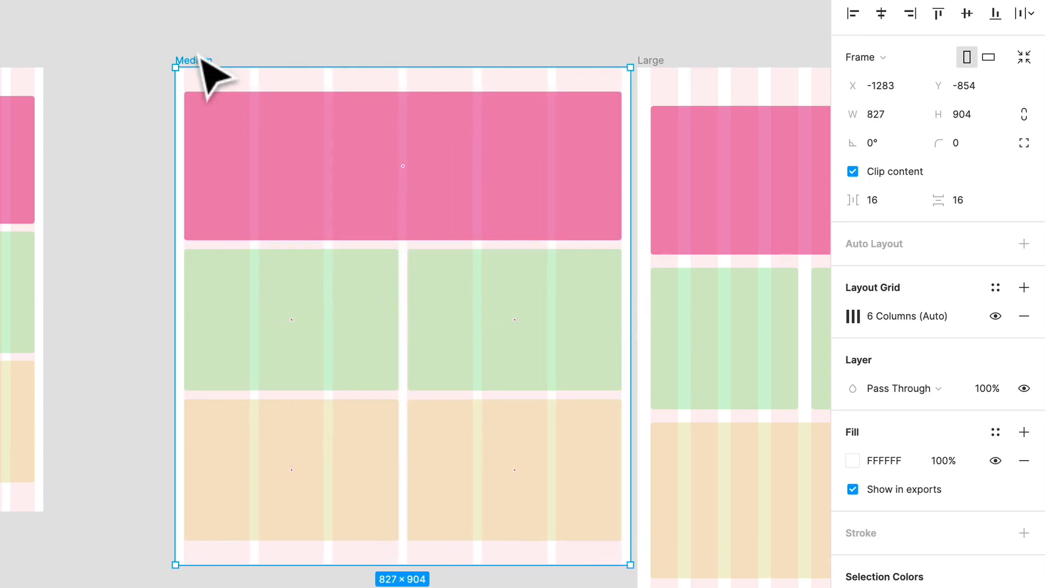
drag(201, 58, 147, 58)
Widen the Large frame from its right edge to about 1125 px.
scroll(314, 204, right, 10)
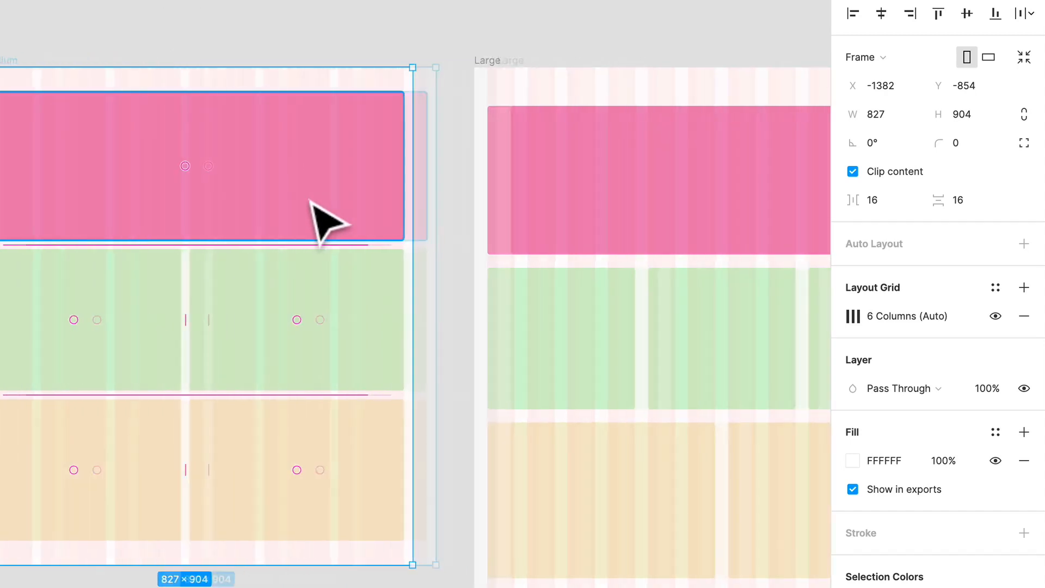
scroll(334, 222, down, 3)
click(329, 93)
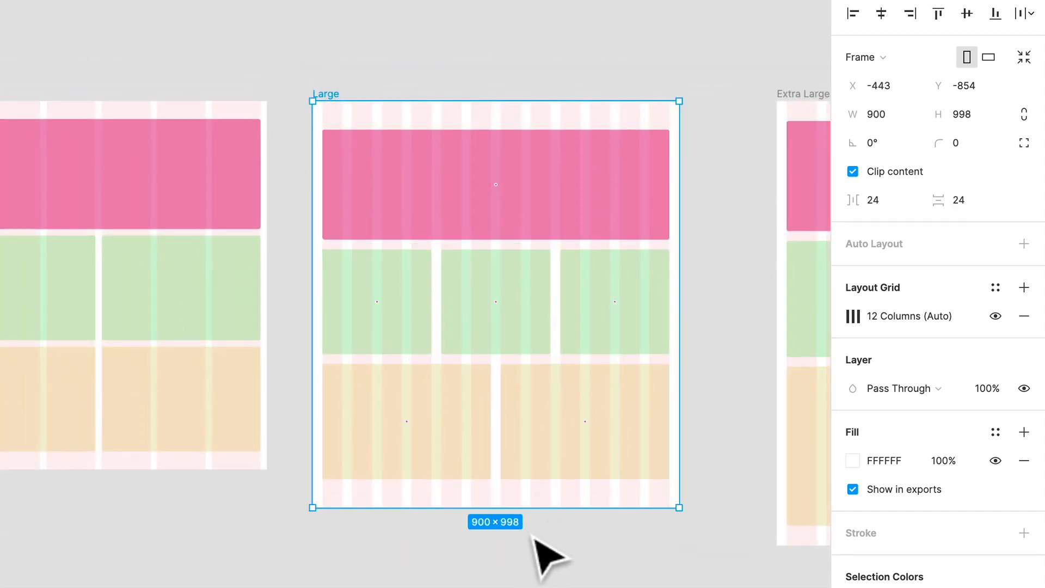
scroll(561, 555, right, 10)
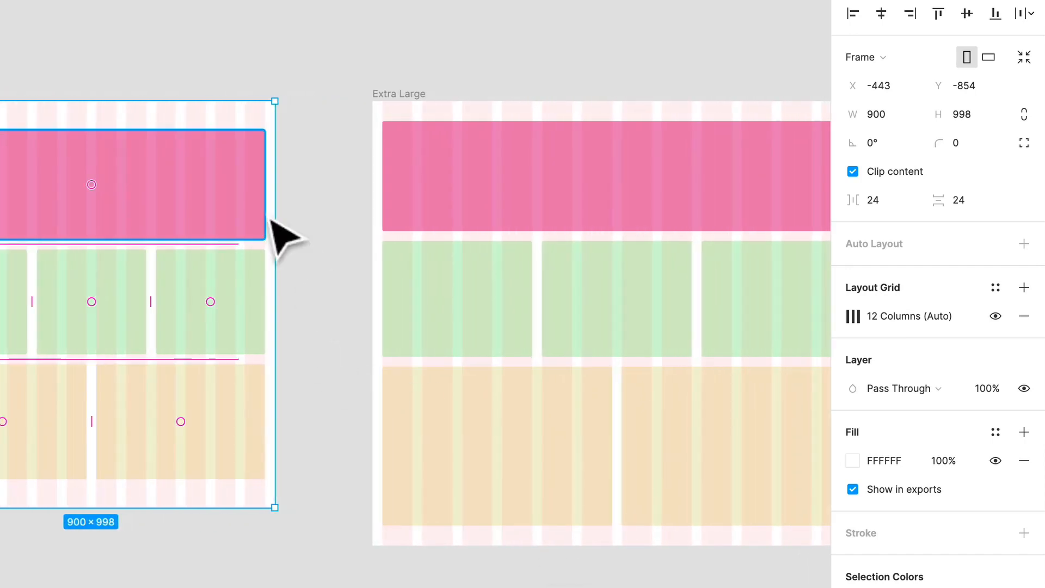
drag(267, 248, 367, 246)
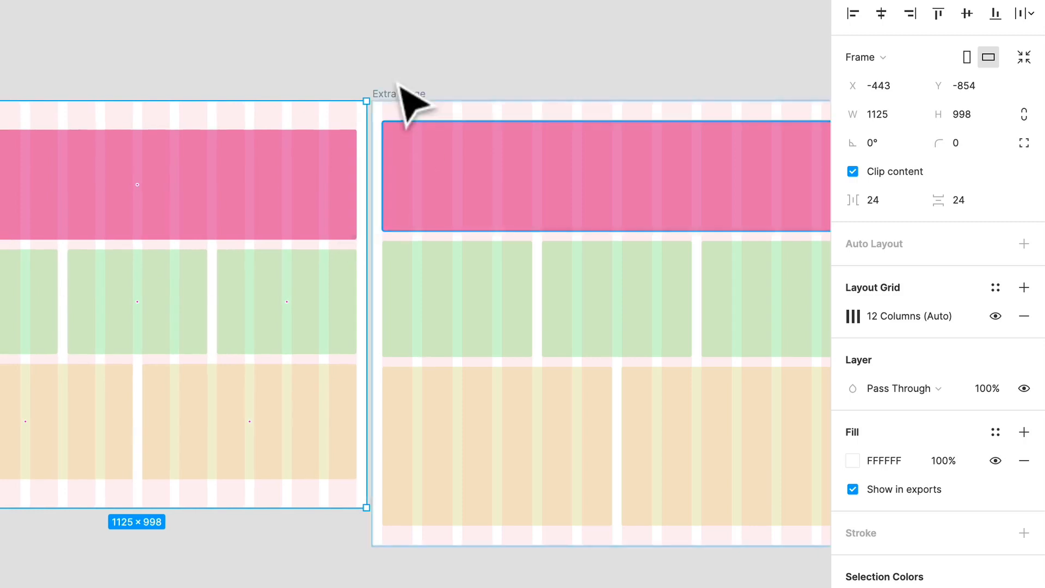
Move the Extra Large frame right to about X 1372 and widen the Large frame further to about 1199 px.
drag(400, 92, 661, 90)
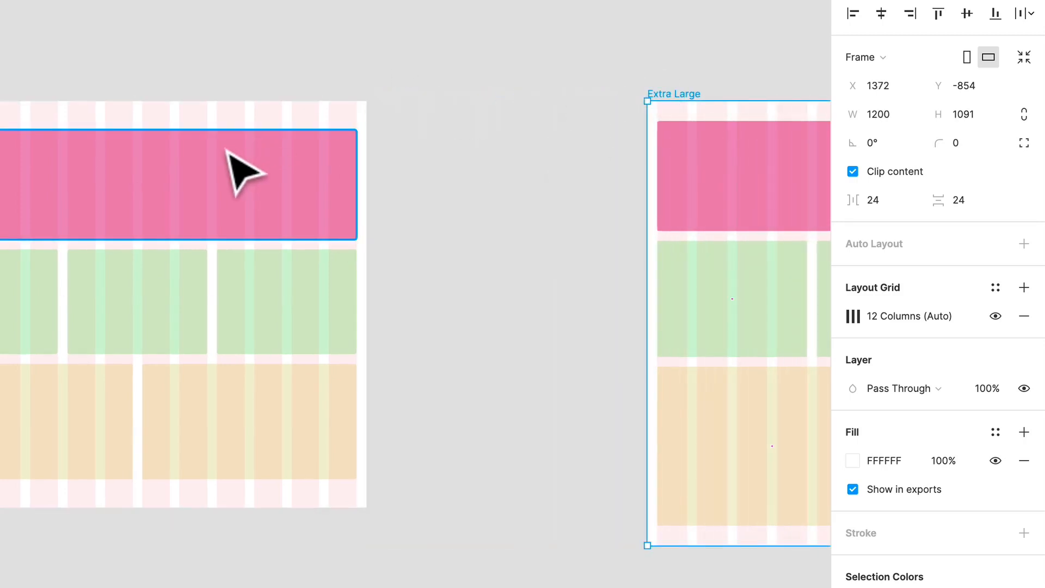
scroll(239, 171, left, 5)
click(46, 103)
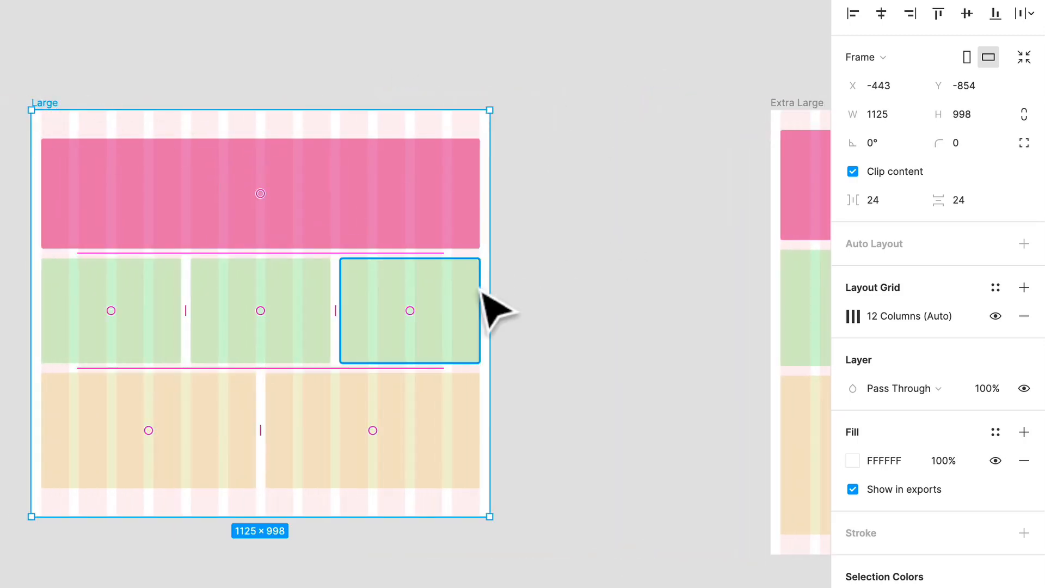
drag(491, 284, 521, 284)
Inspect the Medium frame's size and move the Extra Large frame back beside Large, at about X 811.
click(633, 292)
scroll(636, 296, left, 10)
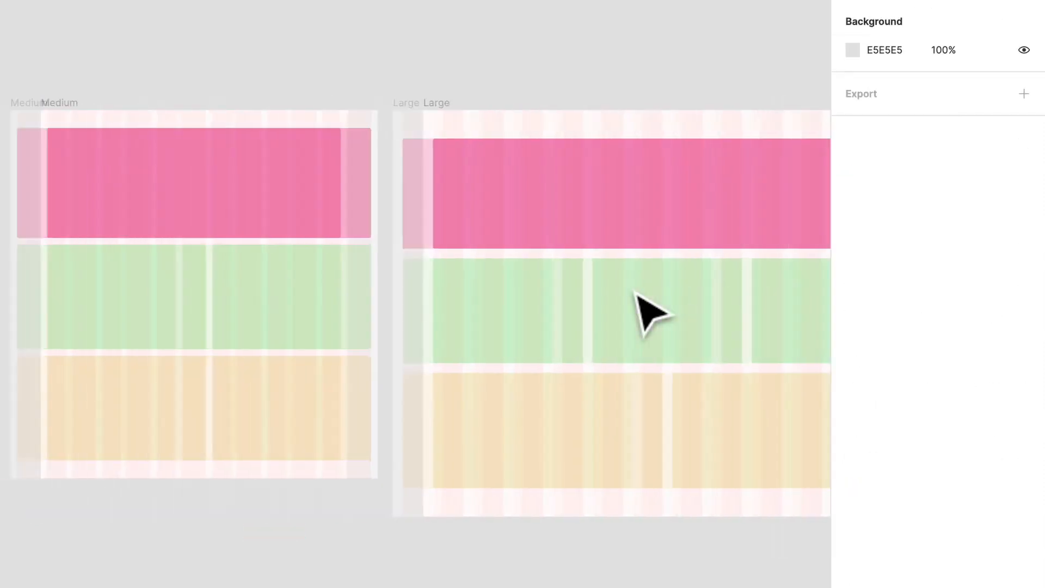
click(282, 103)
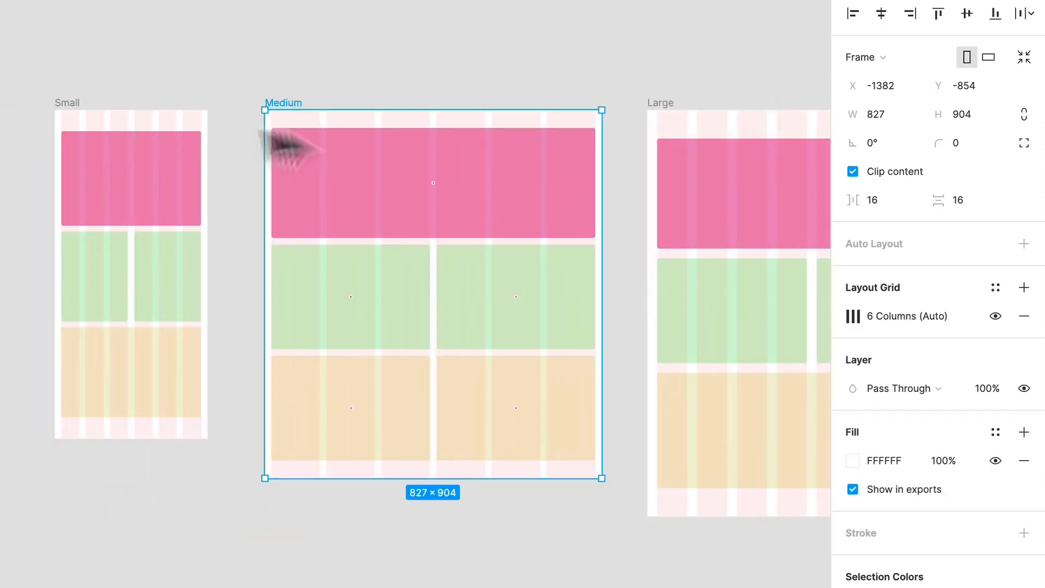
scroll(373, 156, right, 15)
drag(499, 115, 282, 115)
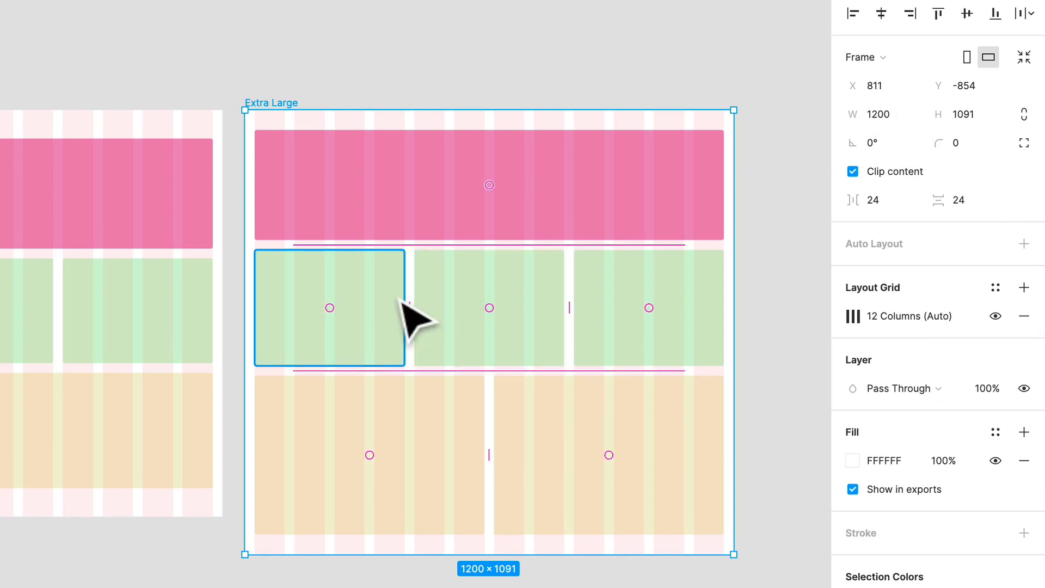
Move the Large and Extra Large frames slightly left, closer to the Medium frame.
scroll(365, 327, left, 5)
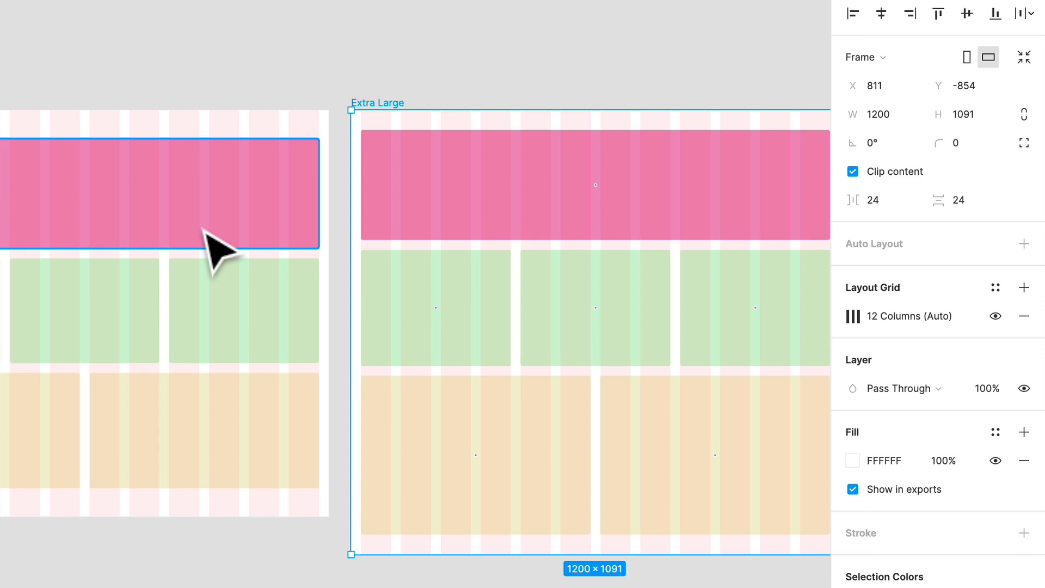
scroll(374, 408, down, 5)
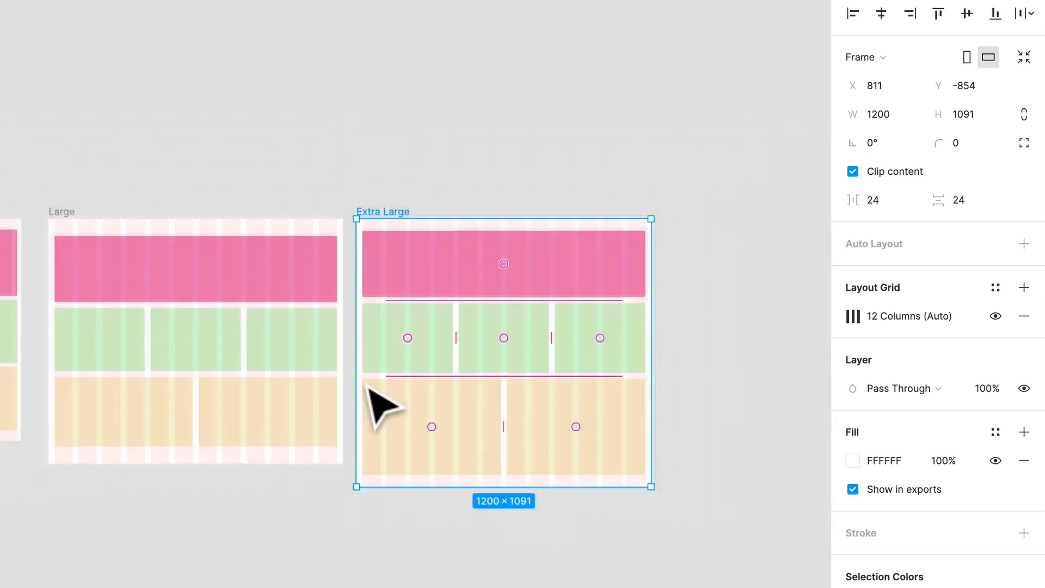
scroll(373, 408, left, 5)
drag(310, 220, 296, 221)
click(420, 172)
Select all four responsive frames and space them evenly in their row.
scroll(422, 174, down, 4)
scroll(415, 175, left, 3)
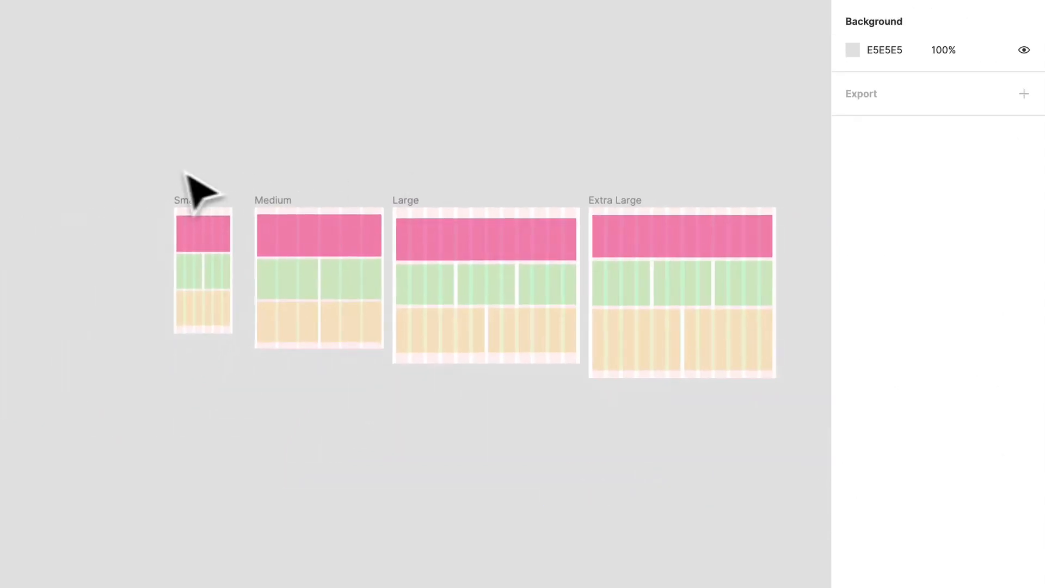
drag(152, 164, 808, 456)
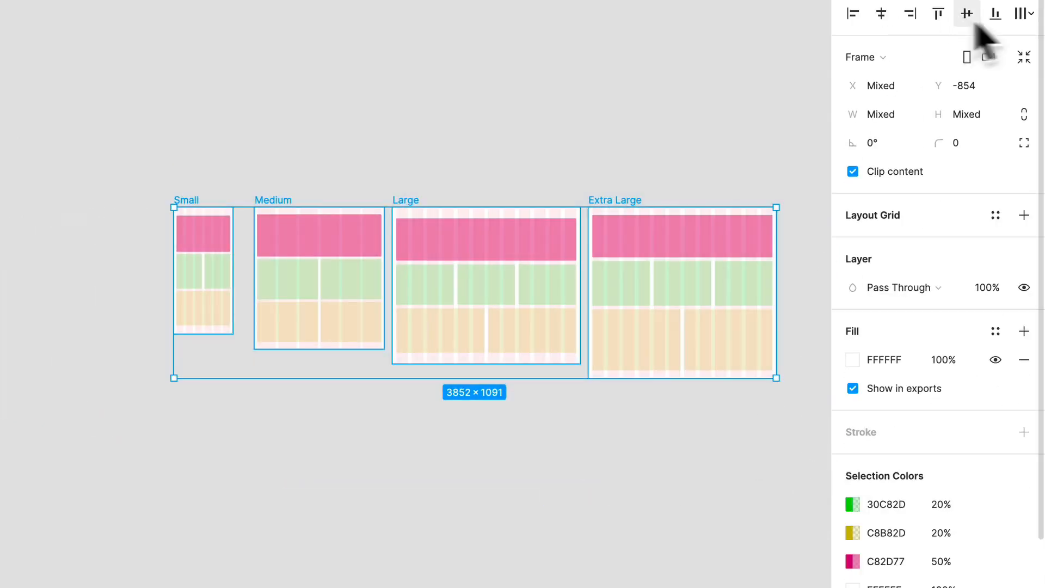
click(1022, 14)
click(434, 122)
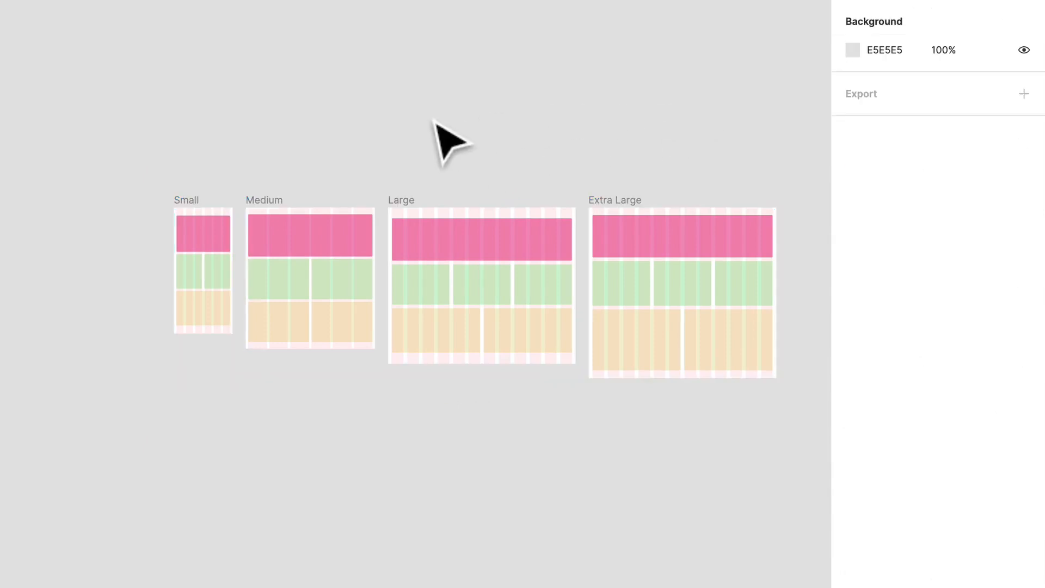
Examine the grid layouts of the Large and Extra Large frames side by side.
scroll(793, 163, up, 5)
scroll(769, 152, up, 5)
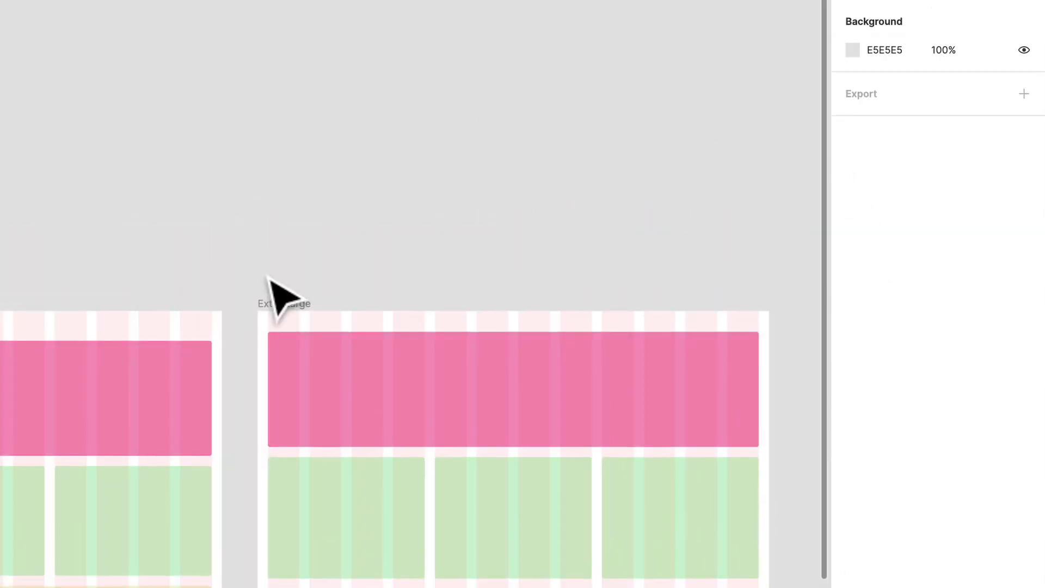
scroll(360, 255, down, 2)
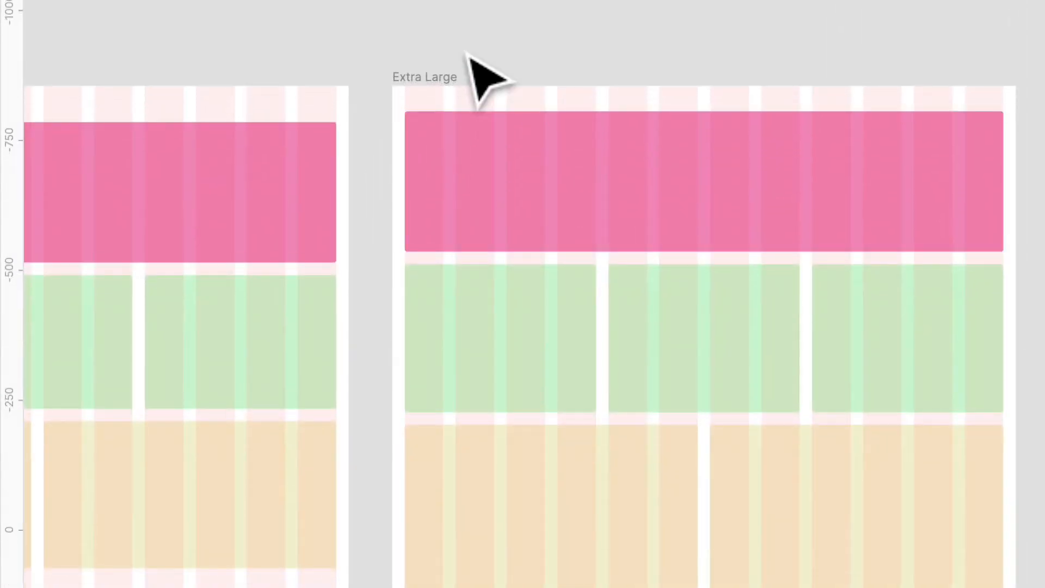
scroll(360, 184, down, 1)
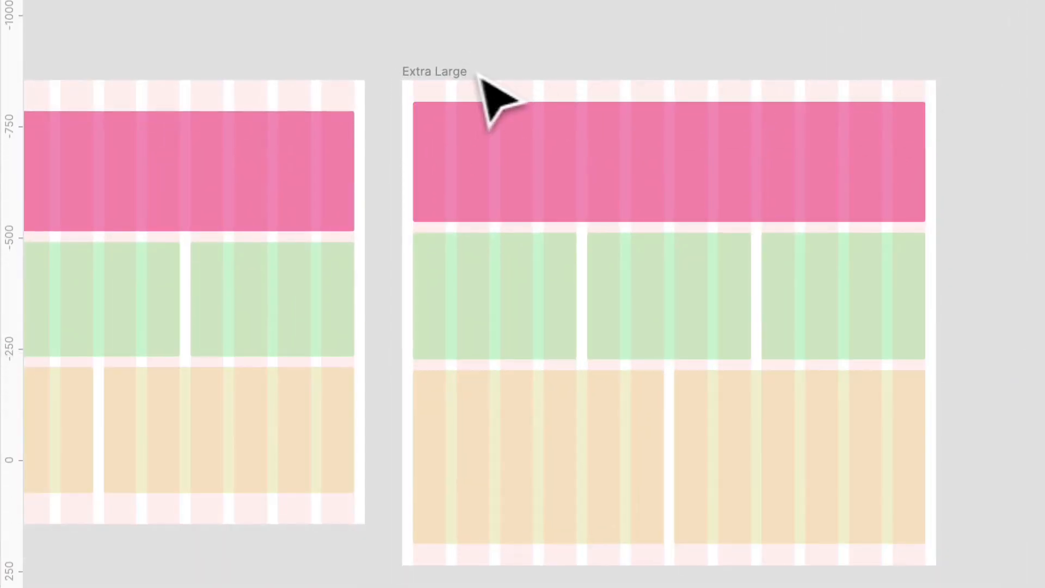
scroll(596, 180, left, 6)
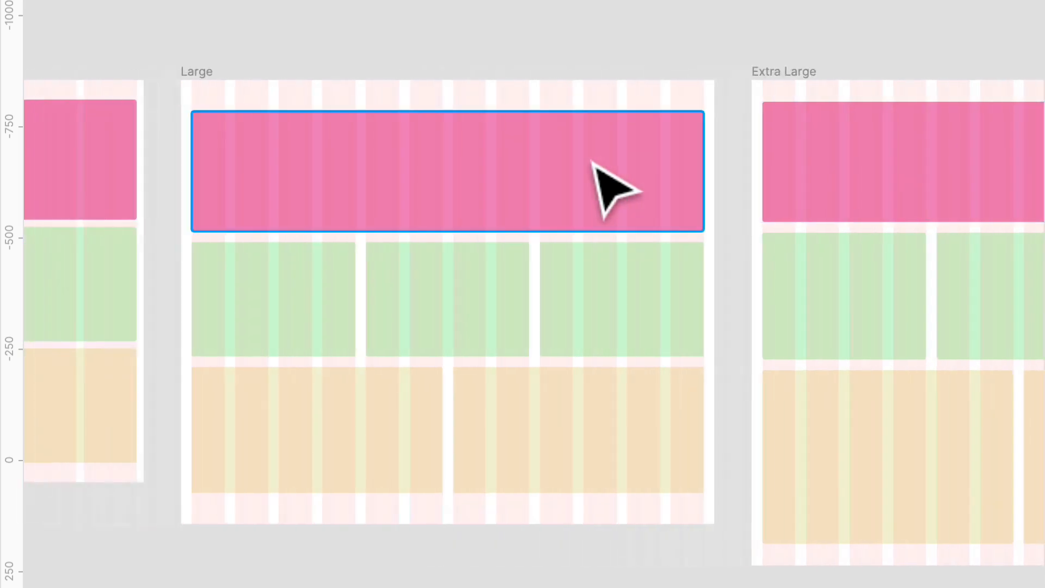
scroll(593, 163, down, 2)
scroll(593, 162, down, 1)
scroll(596, 164, right, 3)
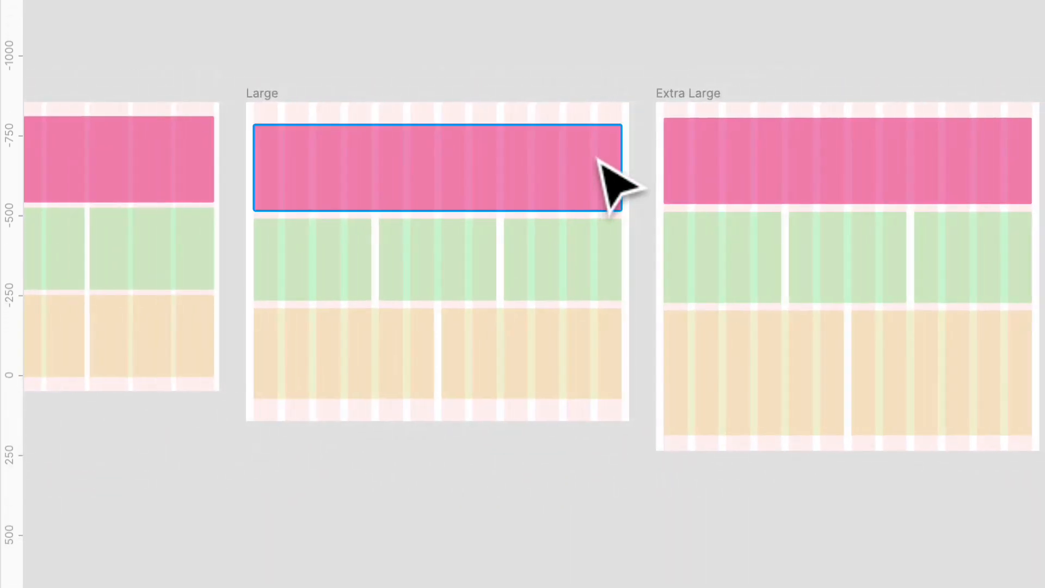
Inspect the dimensions of the Large and Medium frames, and try resizing Medium from its right edge.
click(265, 93)
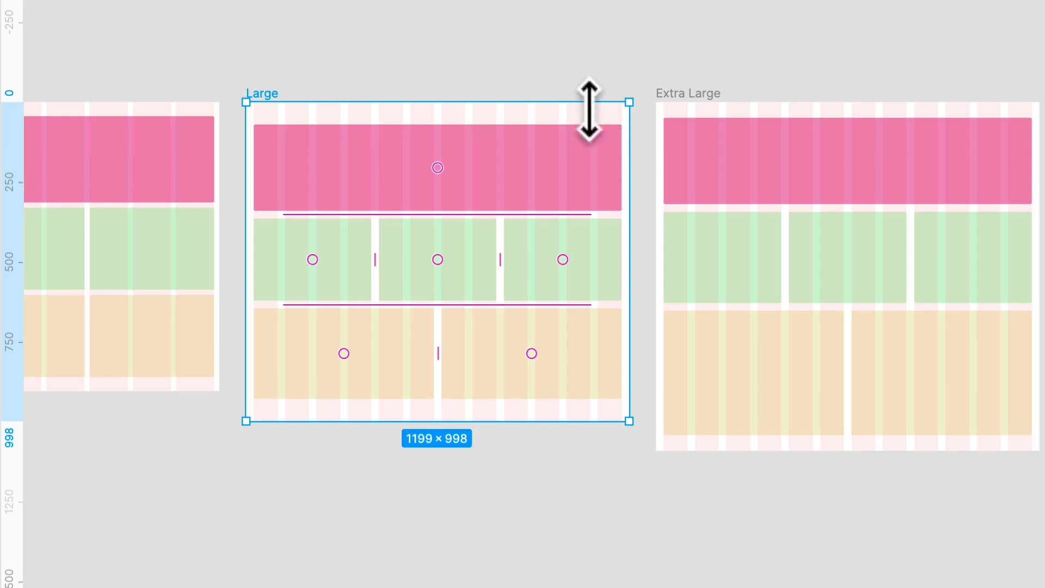
scroll(463, 106, left, 5)
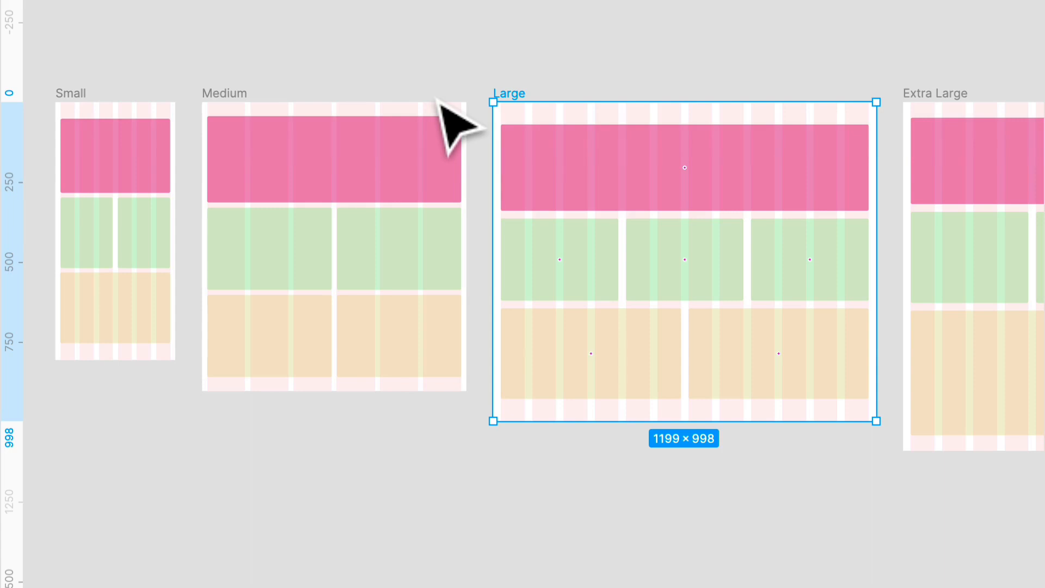
click(245, 94)
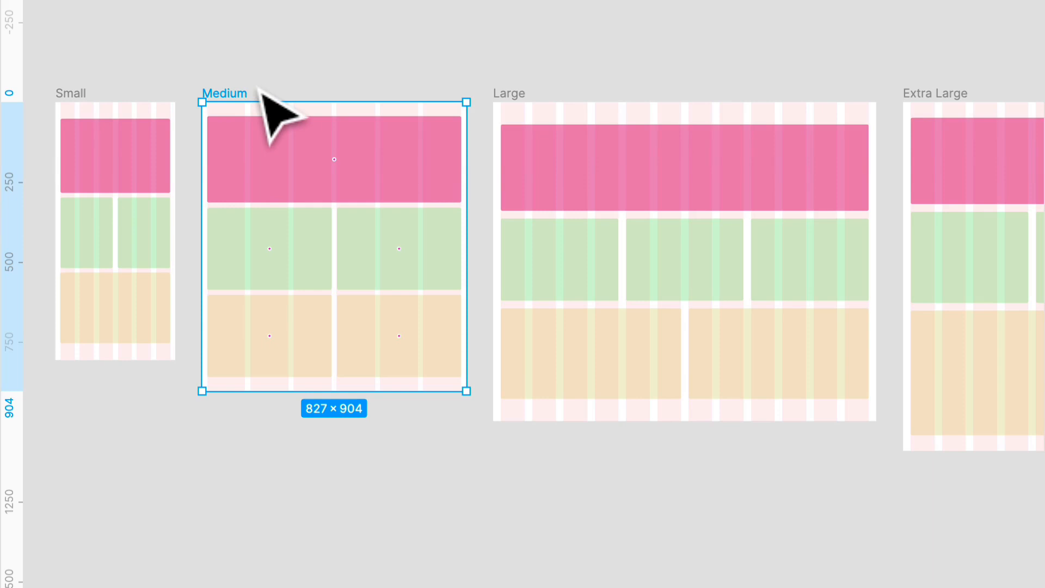
mouse_move(467, 154)
mouse_down()
mouse_move(432, 154)
mouse_move(467, 154)
mouse_up()
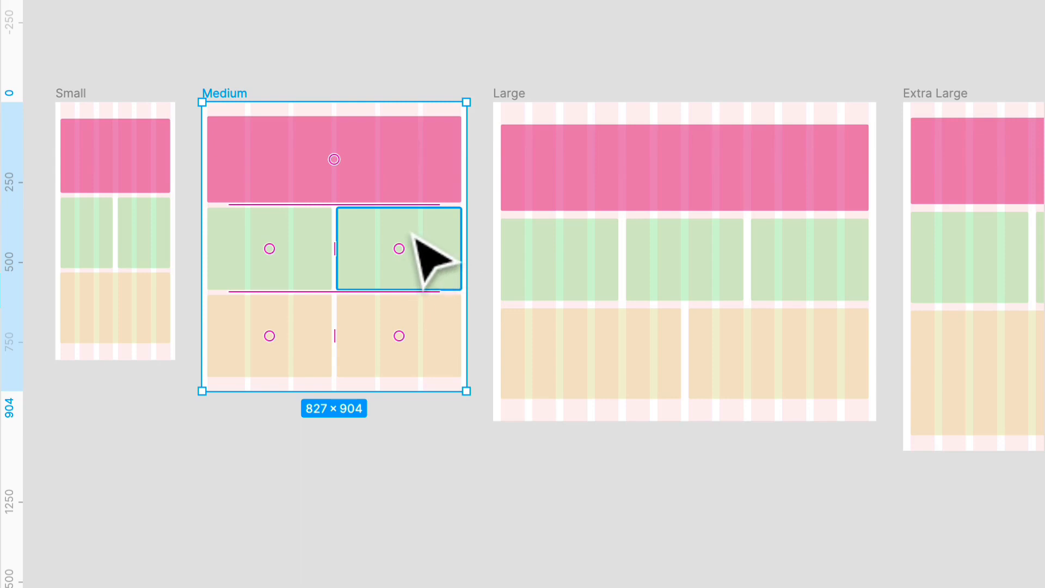
click(375, 60)
Examine how many grid columns the first green rectangle in the Small frame spans.
scroll(368, 56, left, 5)
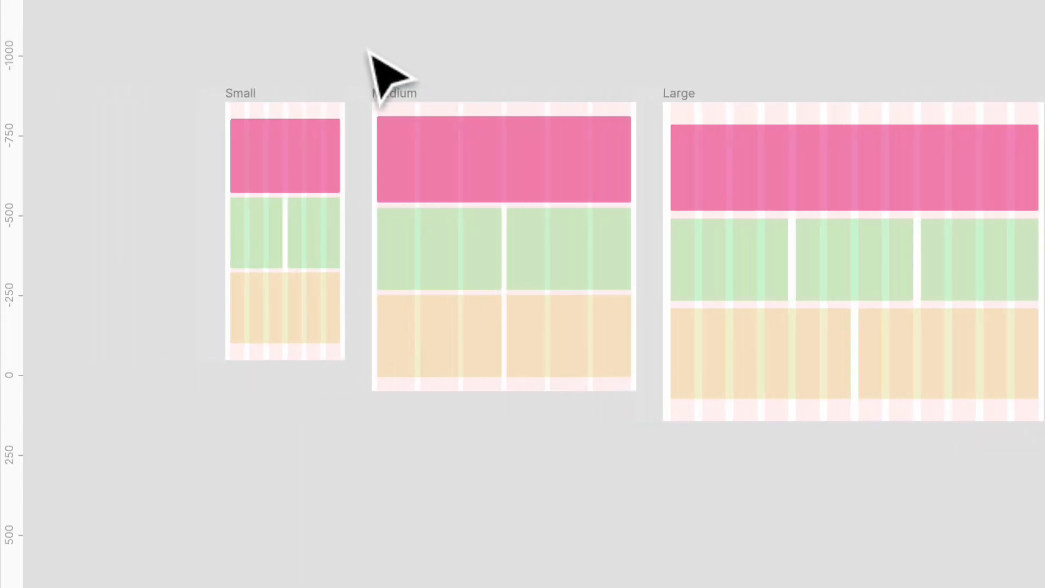
scroll(401, 94, up, 6)
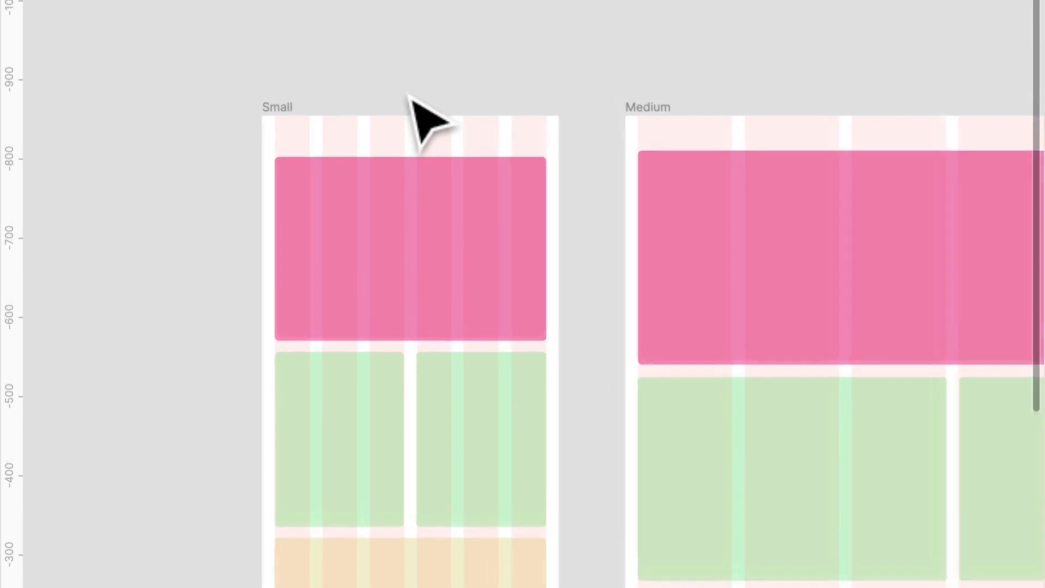
scroll(411, 95, down, 1)
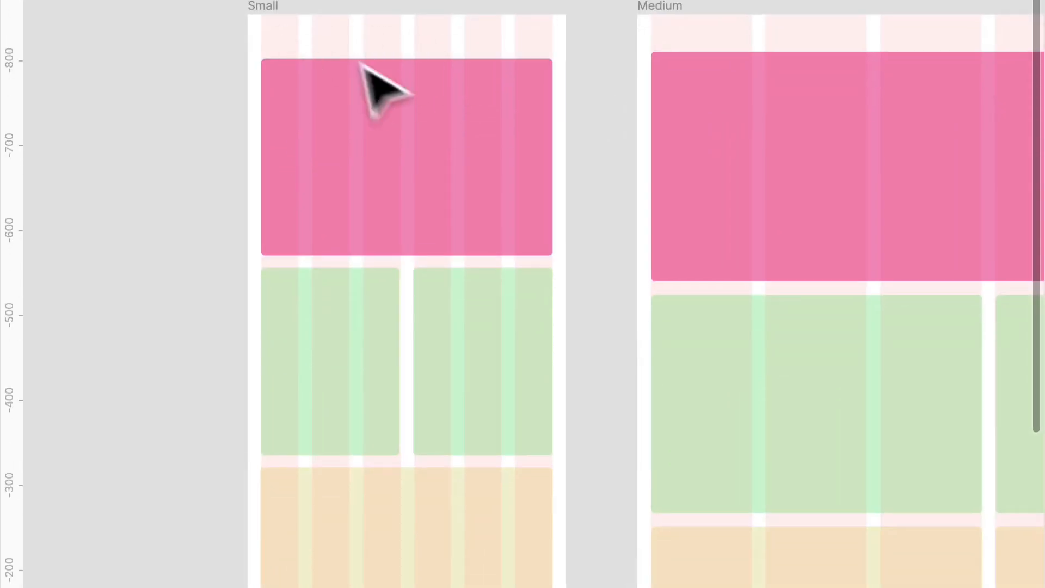
click(310, 357)
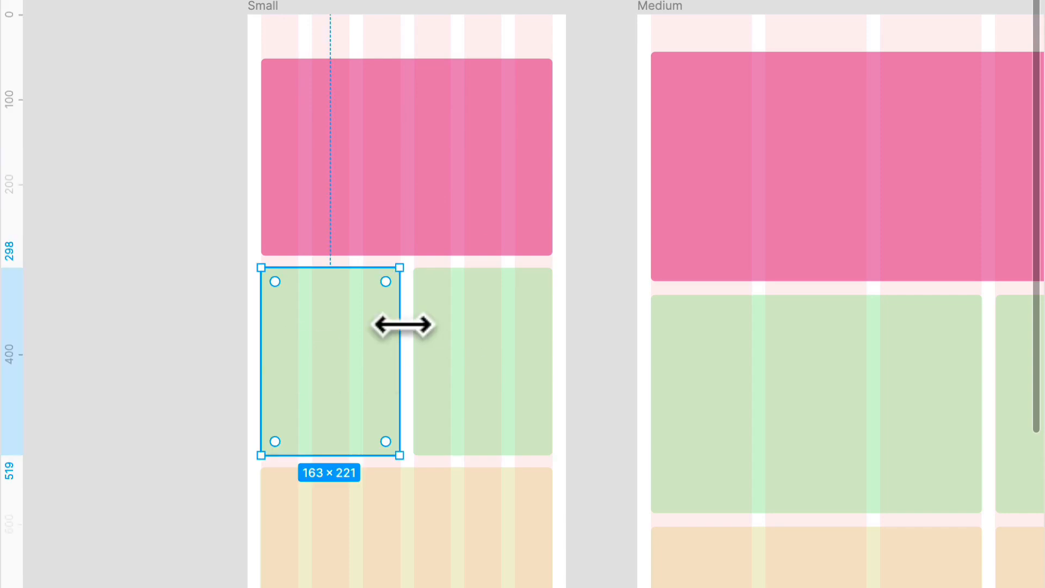
Narrow the beige rectangle in the Small frame to two columns and duplicate it to form a row of three.
scroll(401, 324, down, 6)
click(420, 374)
drag(550, 371, 425, 376)
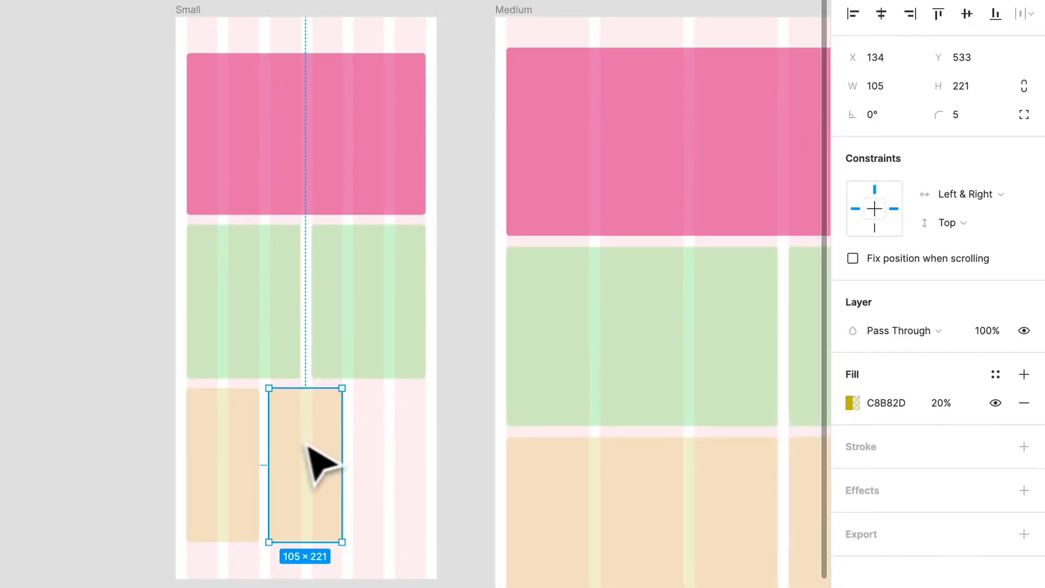
drag(307, 447, 429, 407)
click(433, 405)
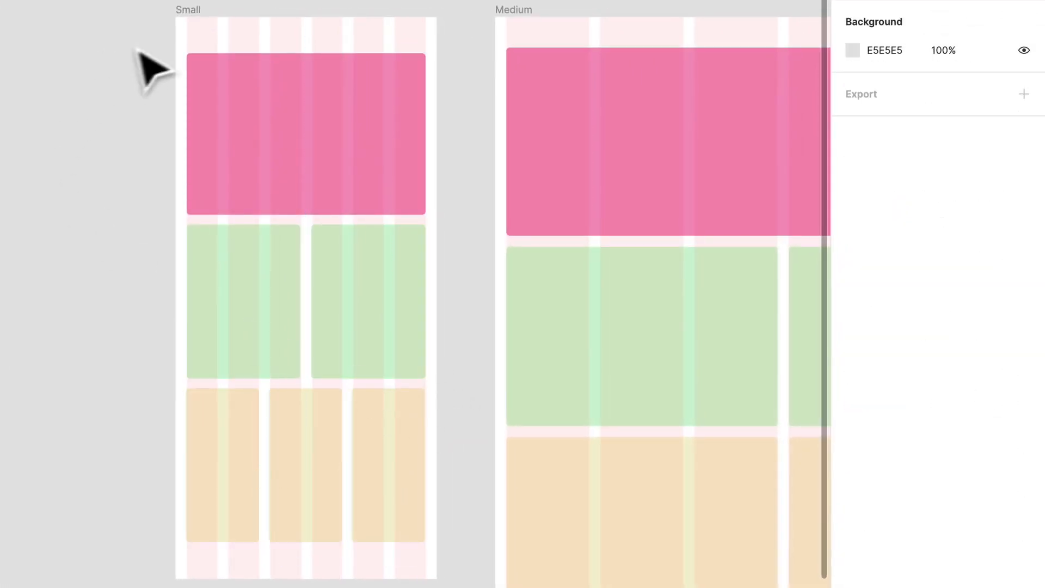
Select the Small frame to inspect its layout grid settings.
click(174, 21)
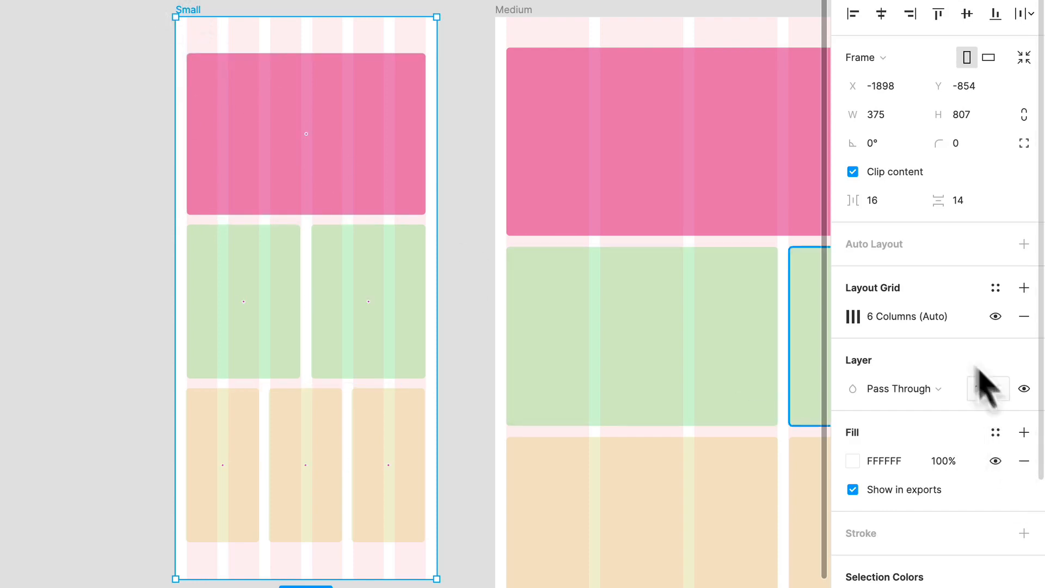
scroll(350, 182, left, 3)
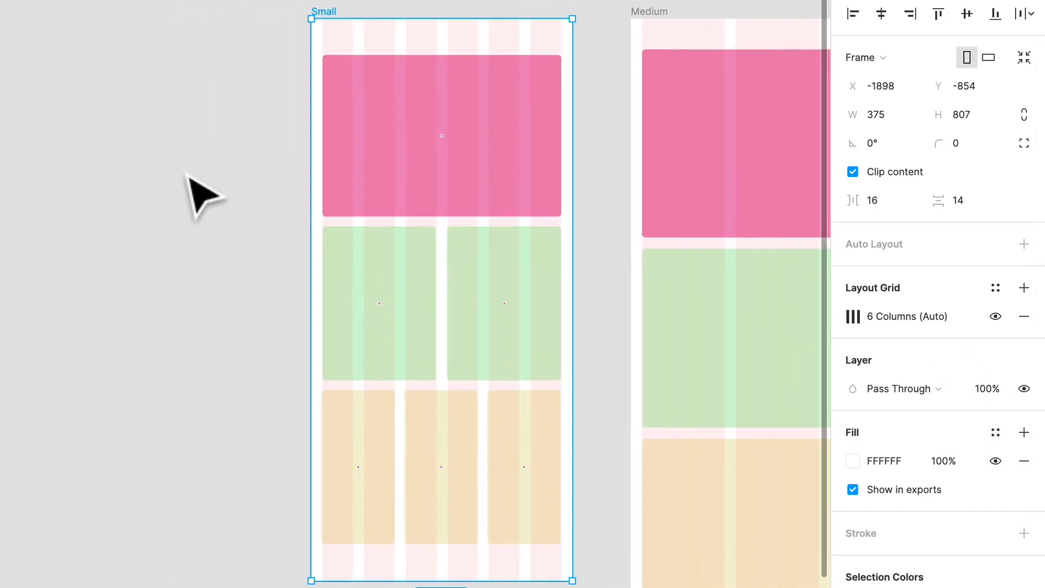
Duplicate the Small frame onto the empty canvas to the left of the original, at X -2400.
scroll(188, 175, down, 2)
scroll(188, 176, down, 2)
scroll(198, 186, up, 3)
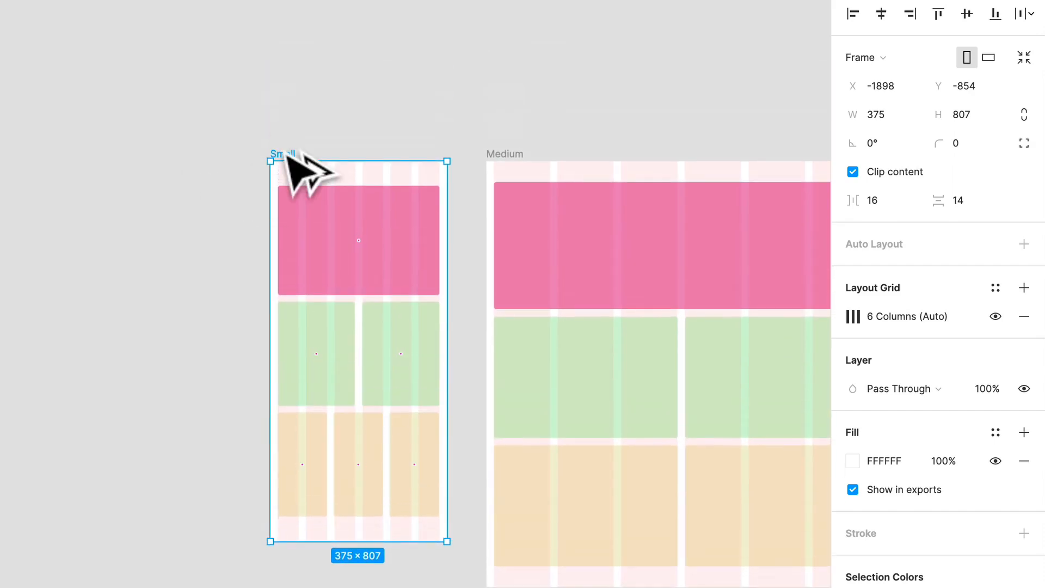
drag(284, 155, 47, 161)
scroll(350, 256, left, 3)
scroll(350, 256, up, 3)
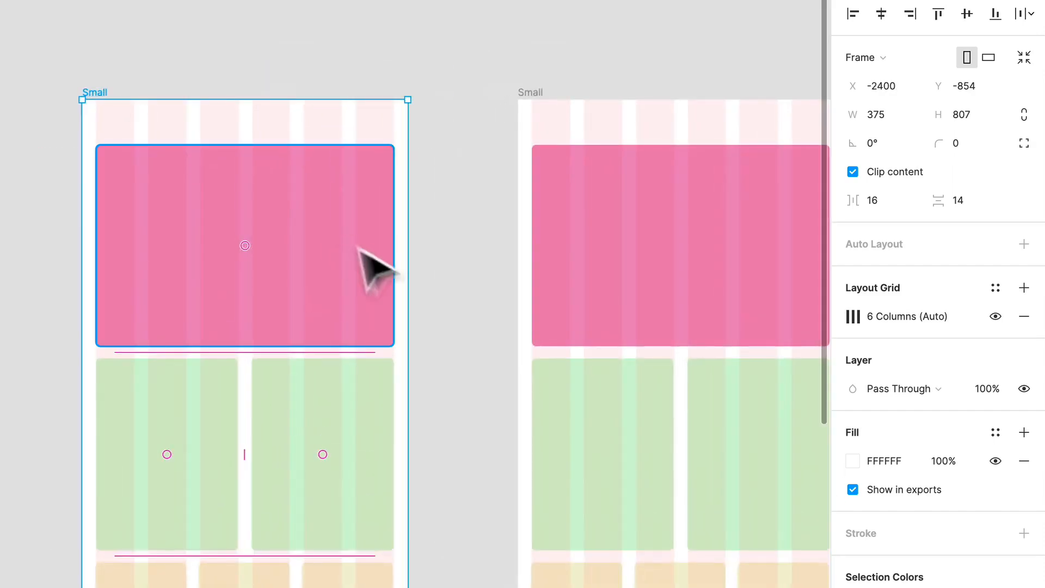
Set the column count of the duplicated Small frame's layout grid to 8.
click(844, 315)
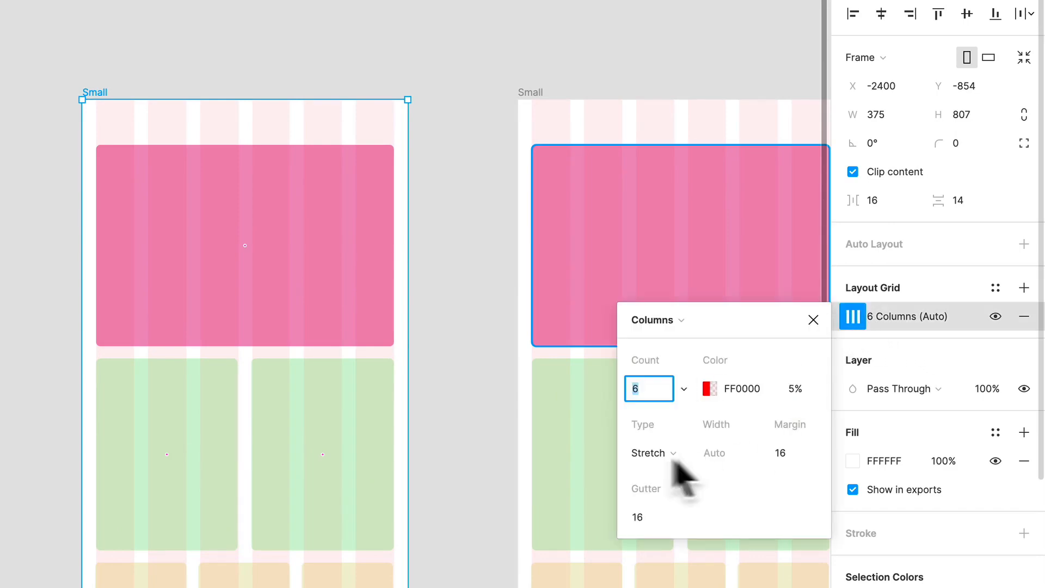
key(Return)
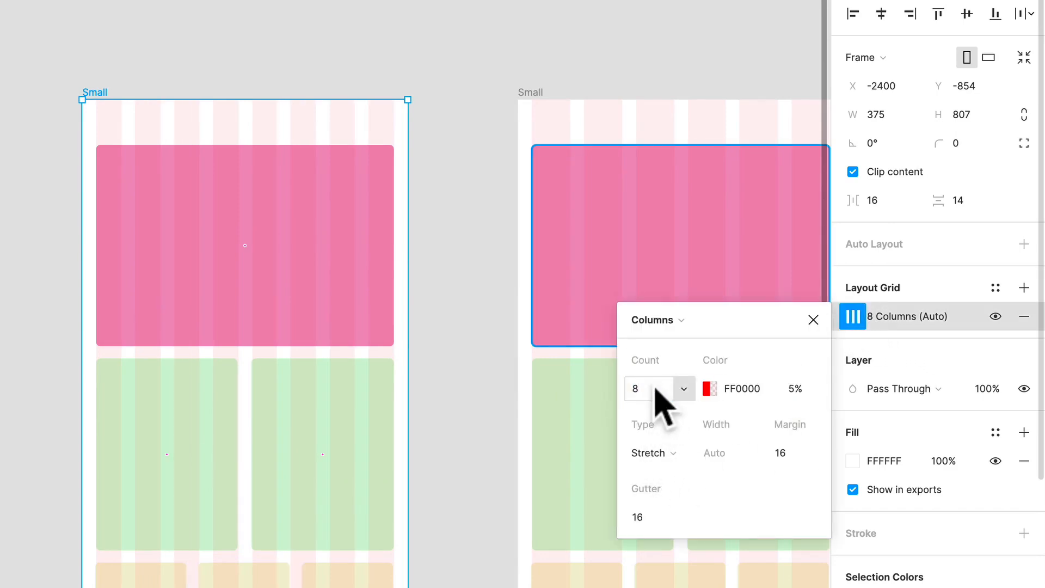
click(504, 133)
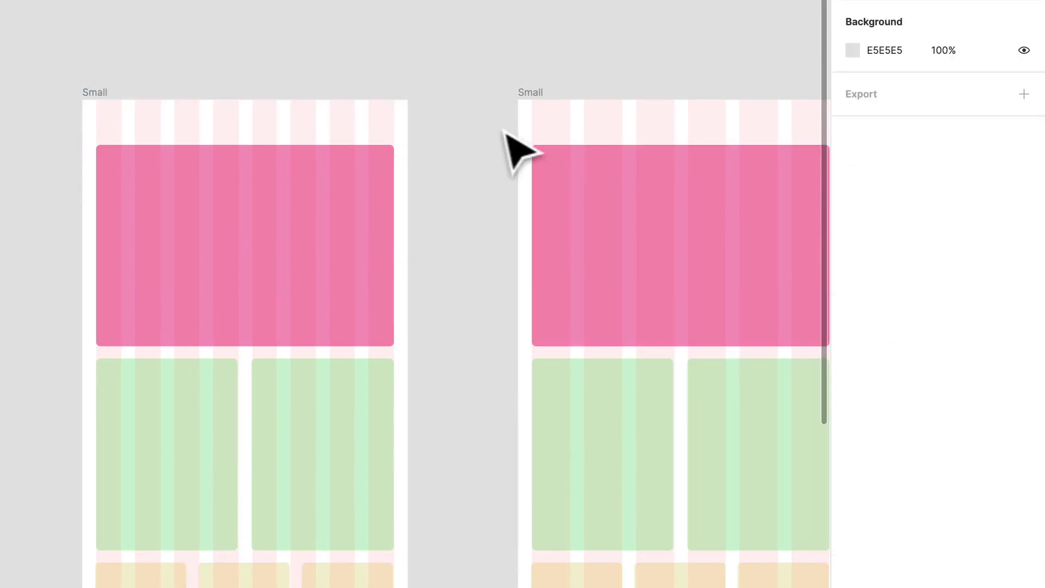
click(109, 106)
click(862, 316)
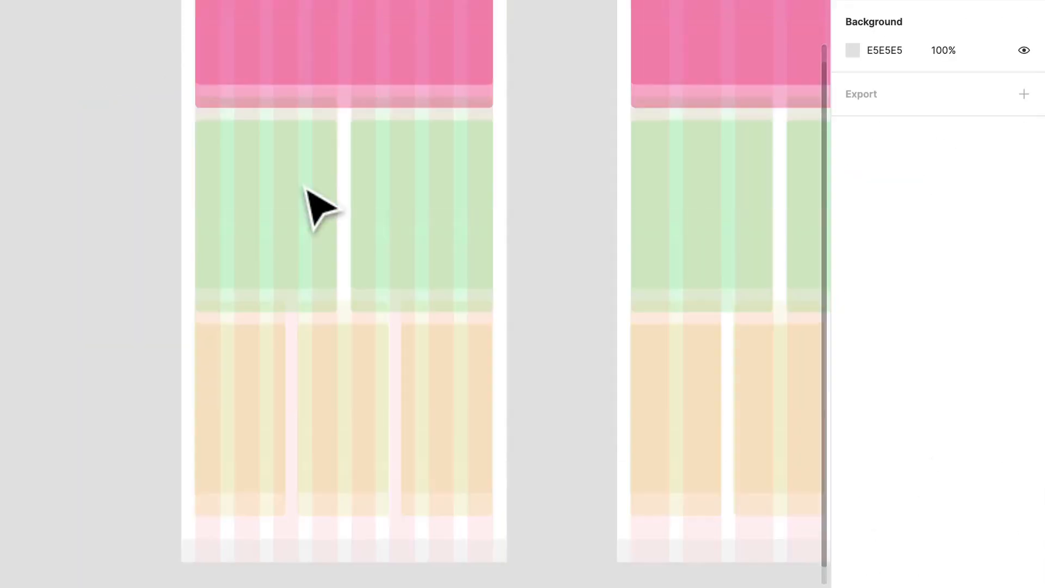
scroll(305, 188, up, 2)
click(399, 63)
Narrow the pink rectangle in the duplicated Small frame to three columns, 119 wide, and duplicate it to form a row of three.
scroll(381, 97, up, 3)
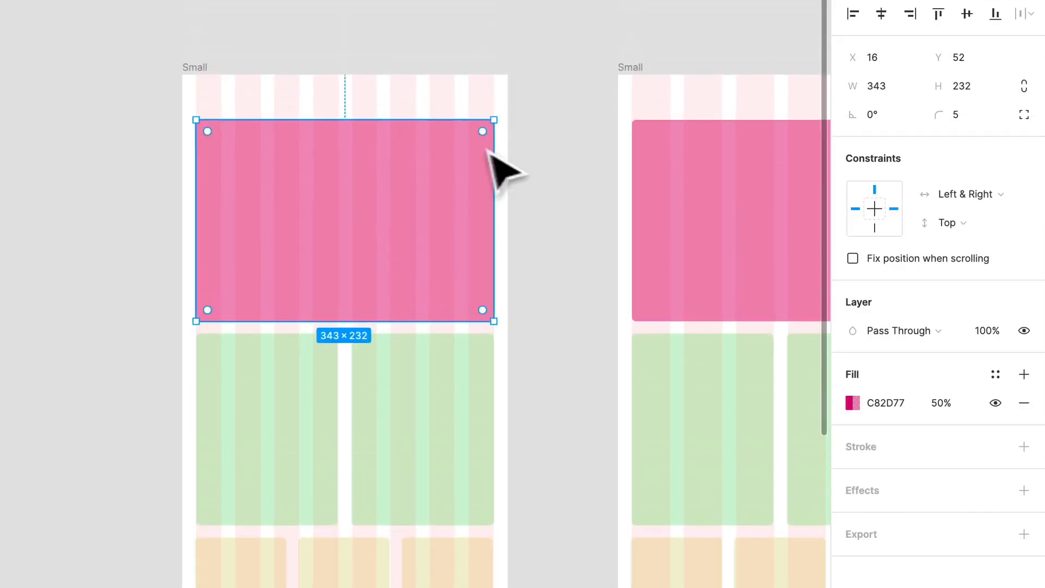
drag(492, 149, 337, 145)
scroll(349, 391, down, 1)
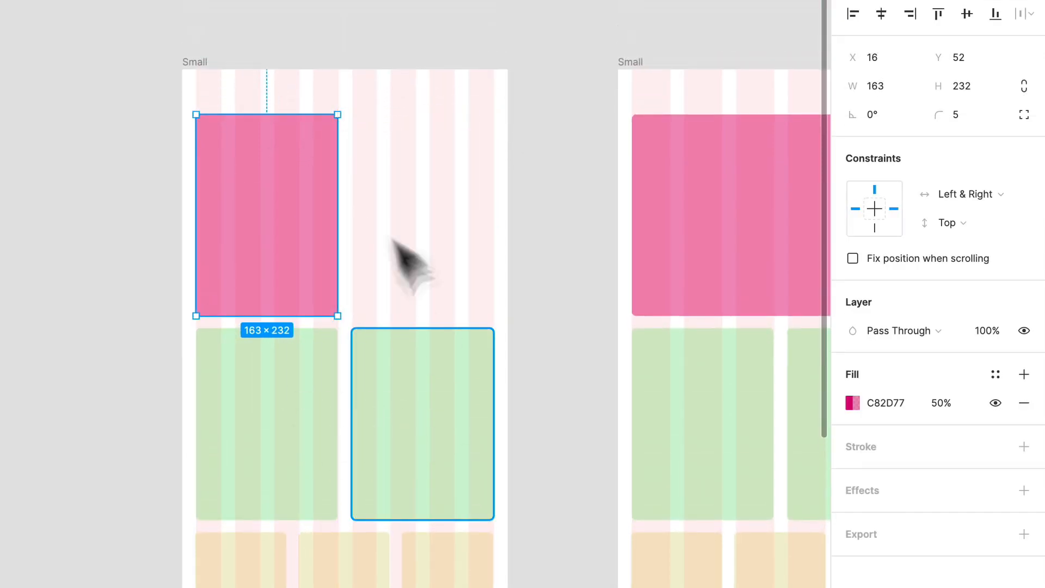
drag(336, 169, 382, 192)
drag(347, 170, 462, 174)
scroll(474, 158, down, 1)
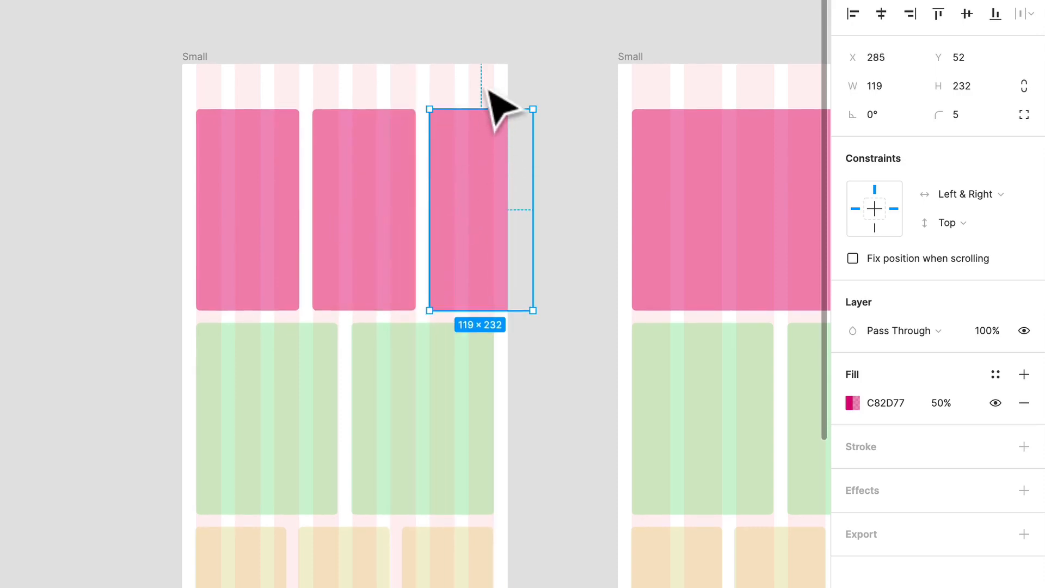
click(487, 87)
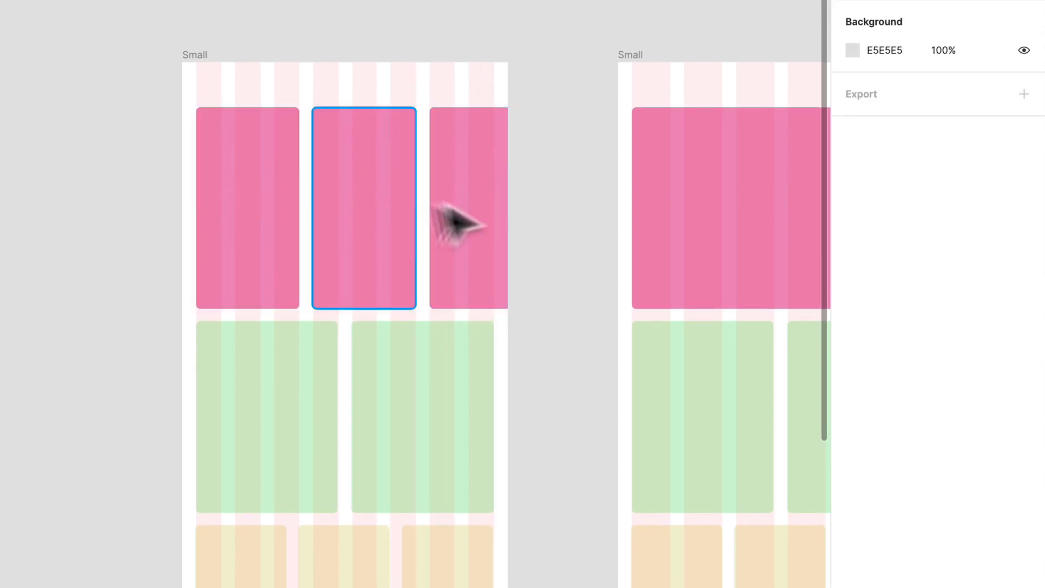
Delete the two extra three-column pink rectangles from the duplicated Small frame.
click(458, 201)
key(Delete)
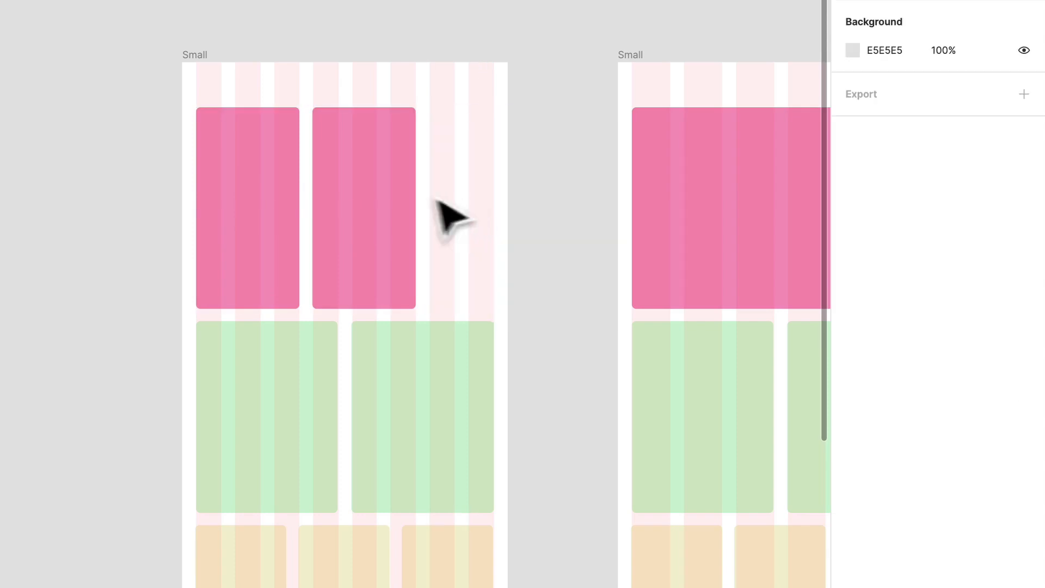
click(386, 197)
key(Delete)
Widen the remaining pink rectangle to six columns, 253 wide, and place a copy beside it starting at the seventh column.
click(284, 191)
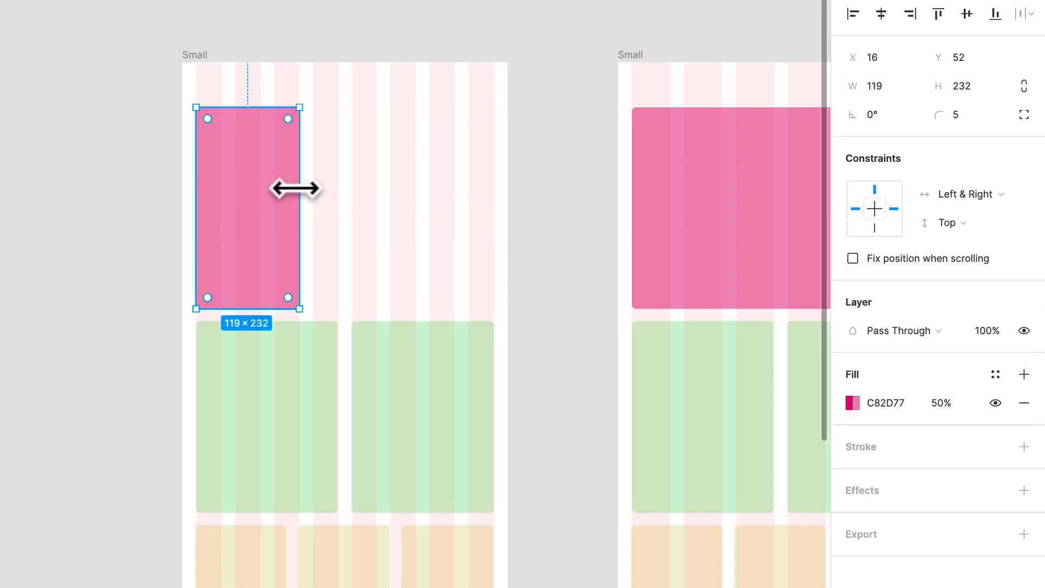
drag(298, 192, 413, 195)
drag(224, 184, 458, 194)
click(466, 105)
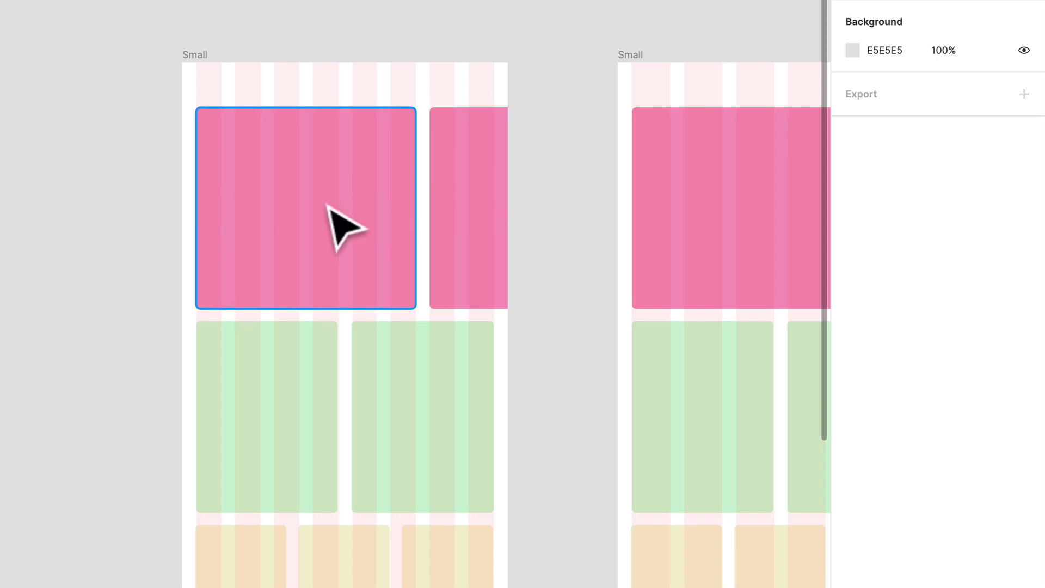
Delete the overflowing pink copy and stretch the remaining pink rectangle across all eight columns, about 342 wide.
click(466, 205)
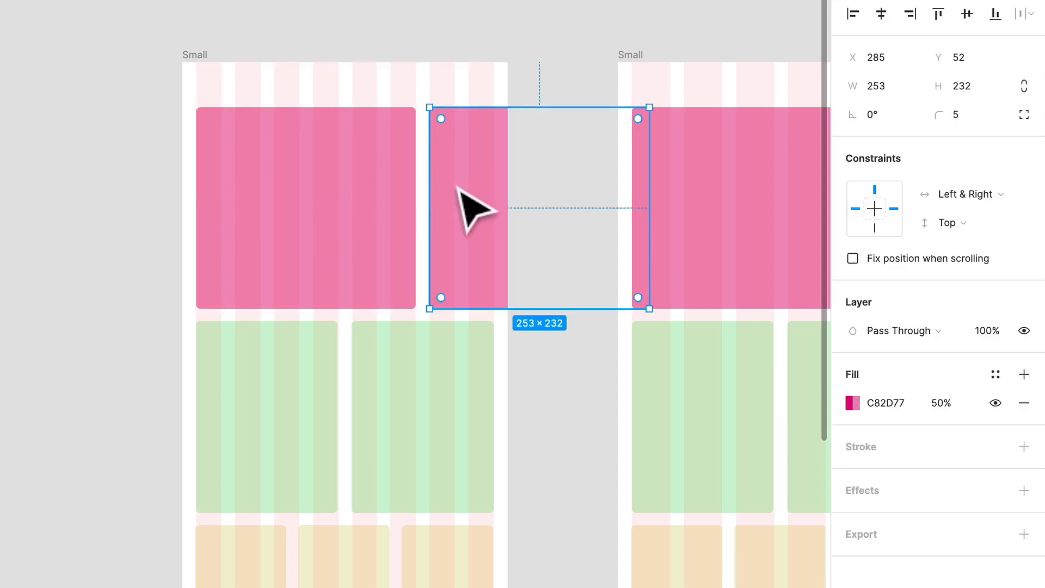
key(Delete)
click(385, 211)
drag(427, 188, 490, 189)
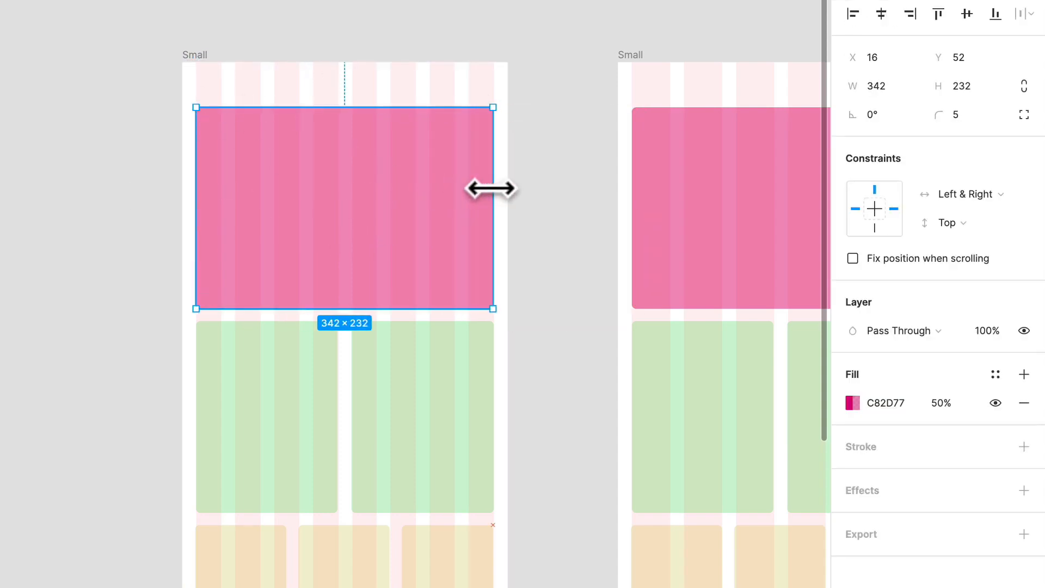
Delete the duplicated eight-column Small frame.
click(193, 64)
key(Delete)
scroll(297, 93, down, 5)
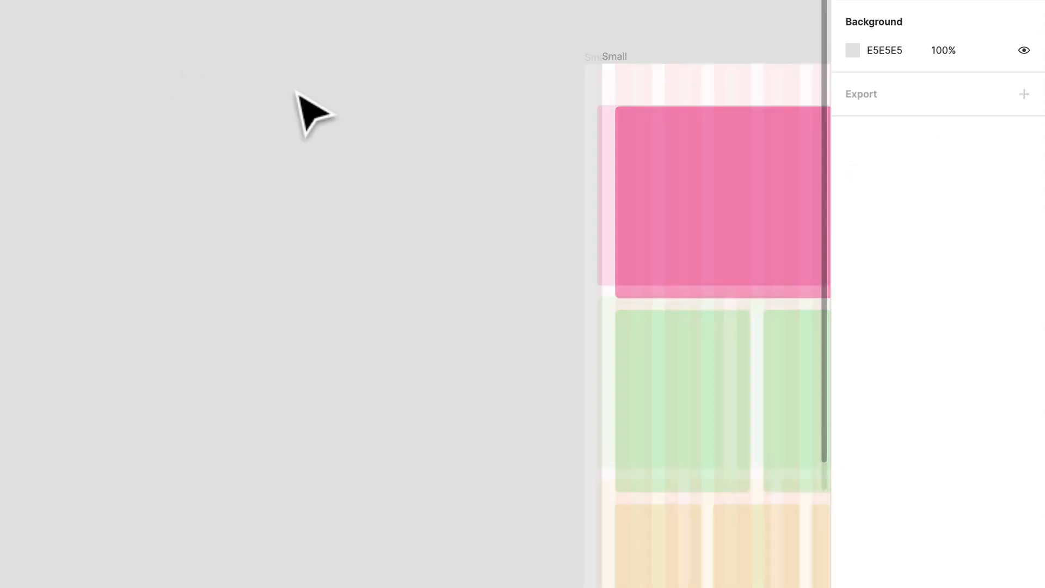
scroll(287, 138, down, 2)
scroll(286, 138, right, 5)
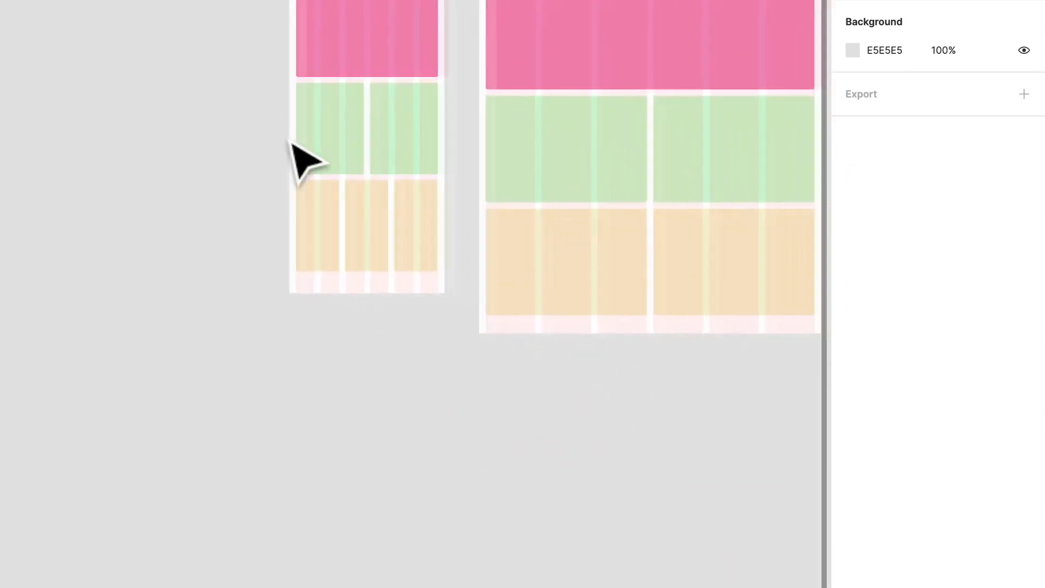
Widen the original Small frame to 517 by extending its left edge, and compare it with the other frames.
scroll(431, 158, up, 2)
click(173, 98)
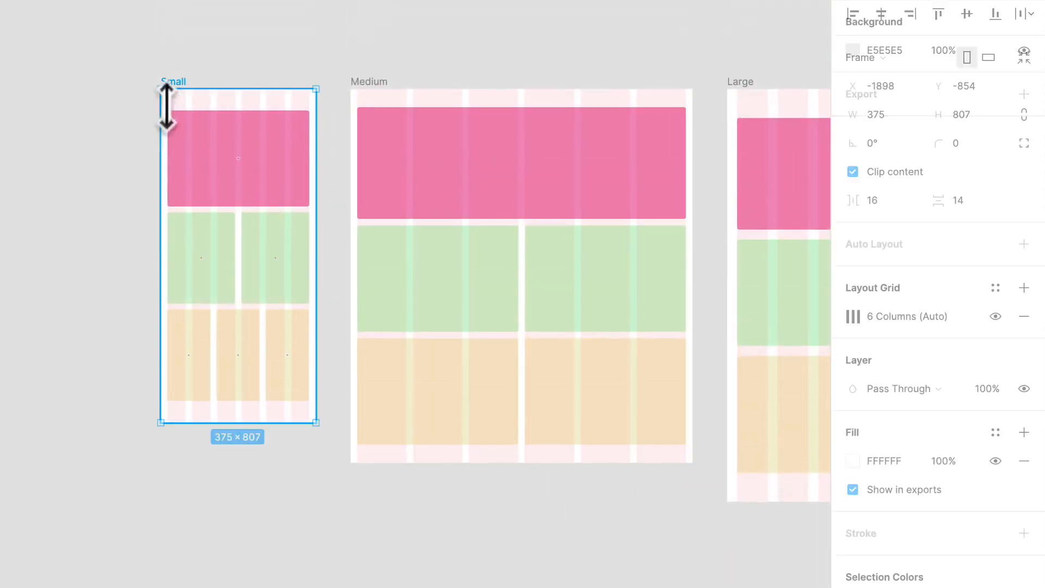
drag(160, 155, 101, 154)
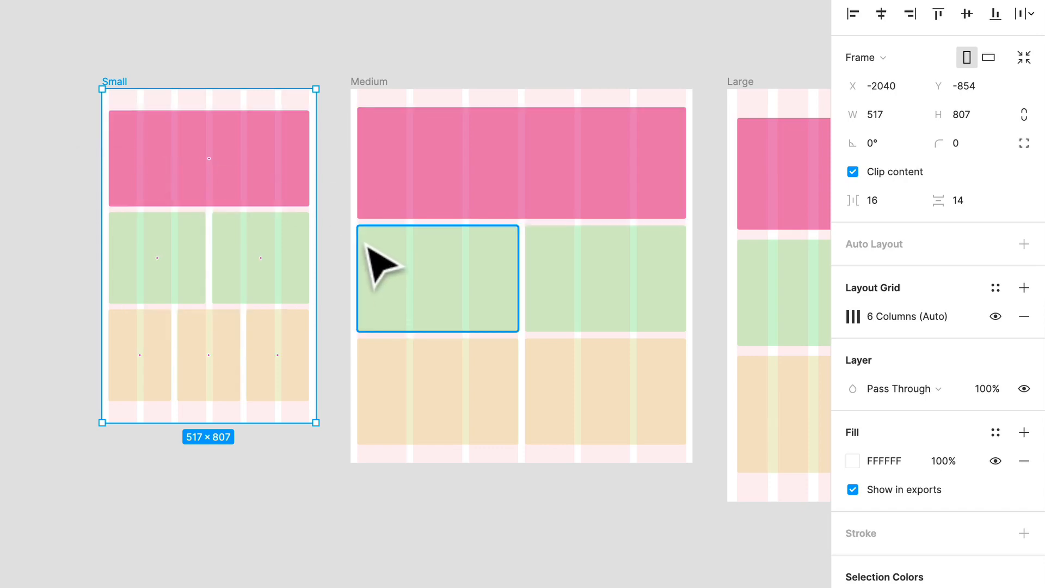
scroll(129, 201, down, 5)
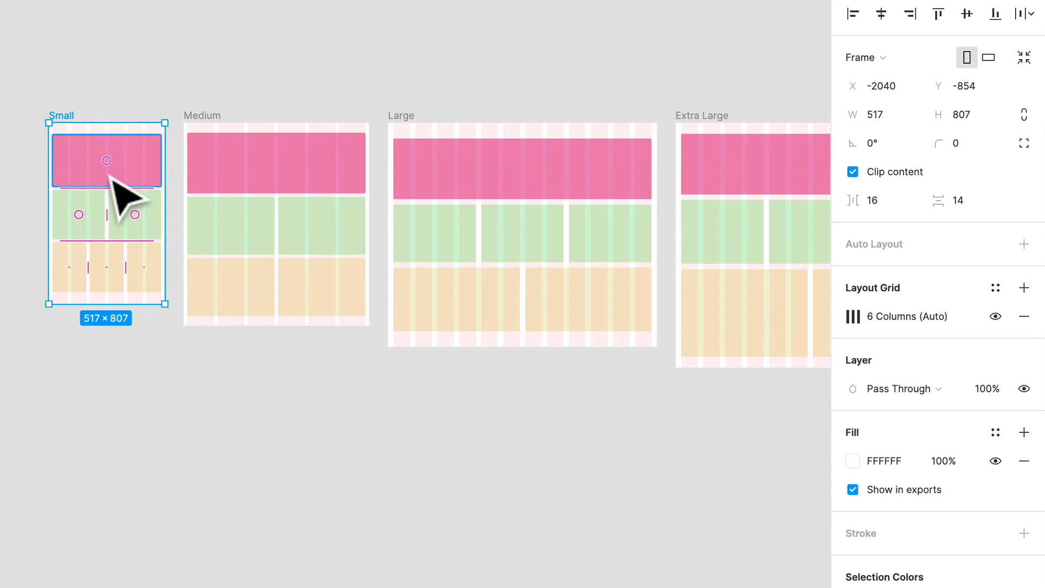
scroll(222, 352, down, 3)
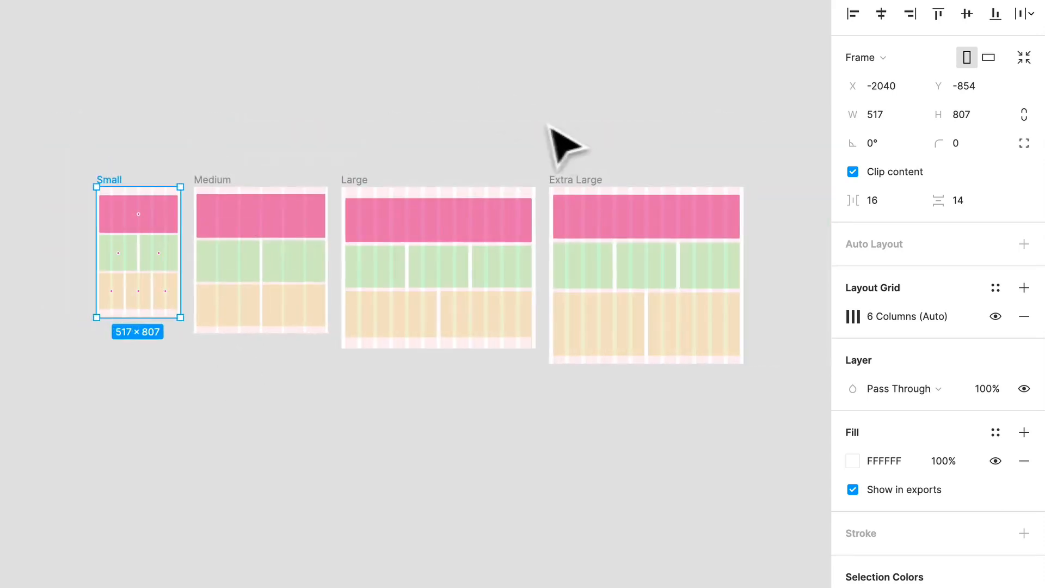
click(84, 99)
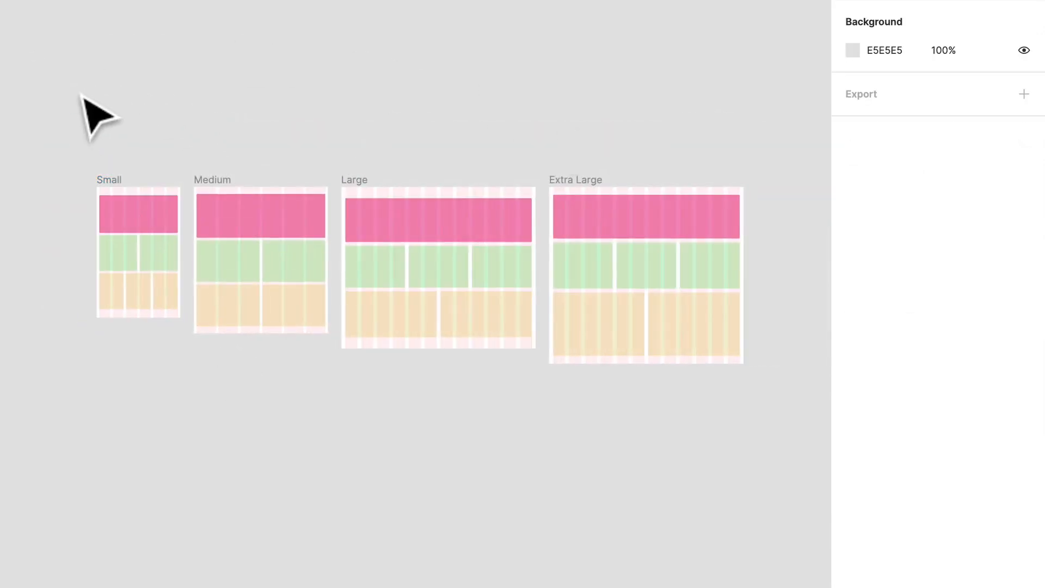